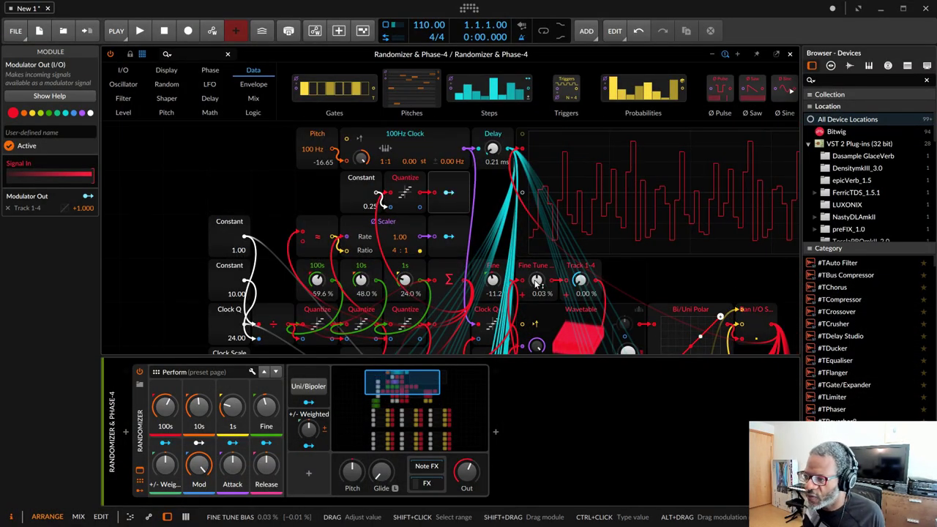
Step: Turn the 1s dial down to about 22% and the 10s dial to about 36%
{"action": "scroll", "coordinate": [539, 280], "scroll_direction": "right", "scroll_amount": 3}
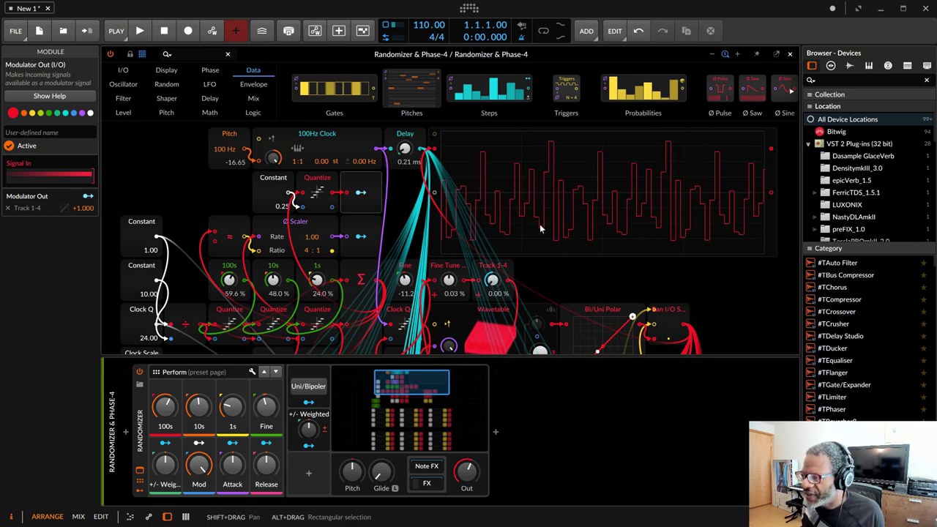
{"action": "scroll", "coordinate": [597, 272], "scroll_direction": "down", "scroll_amount": 2}
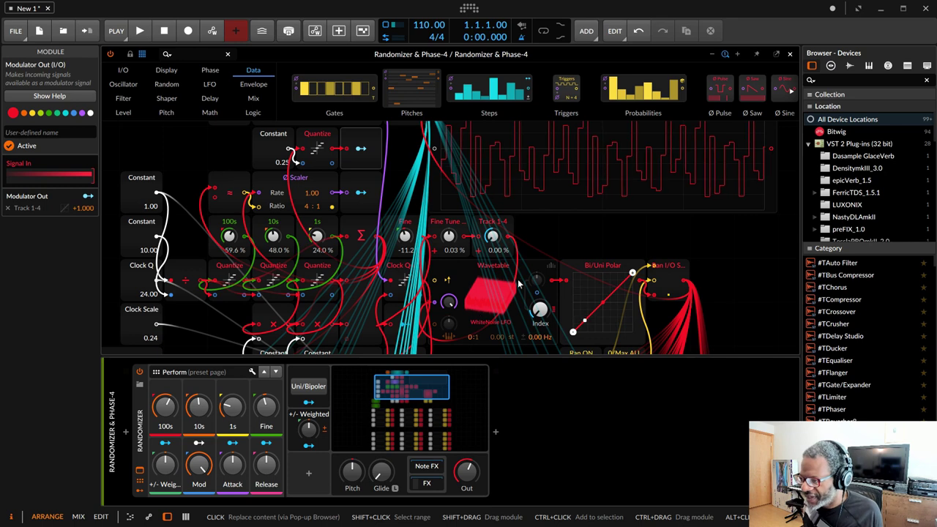
{"action": "scroll", "coordinate": [573, 253], "scroll_direction": "up", "scroll_amount": 2}
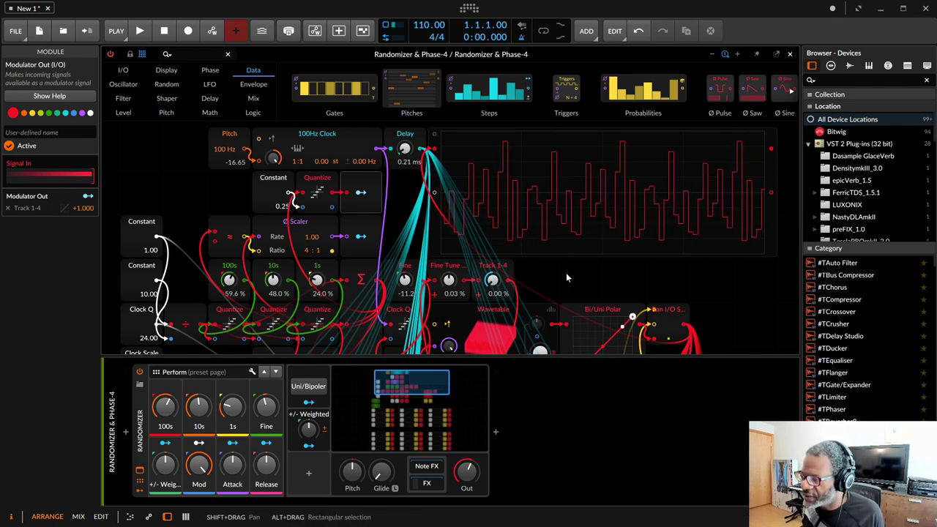
{"action": "scroll", "coordinate": [566, 273], "scroll_direction": "down", "scroll_amount": 1}
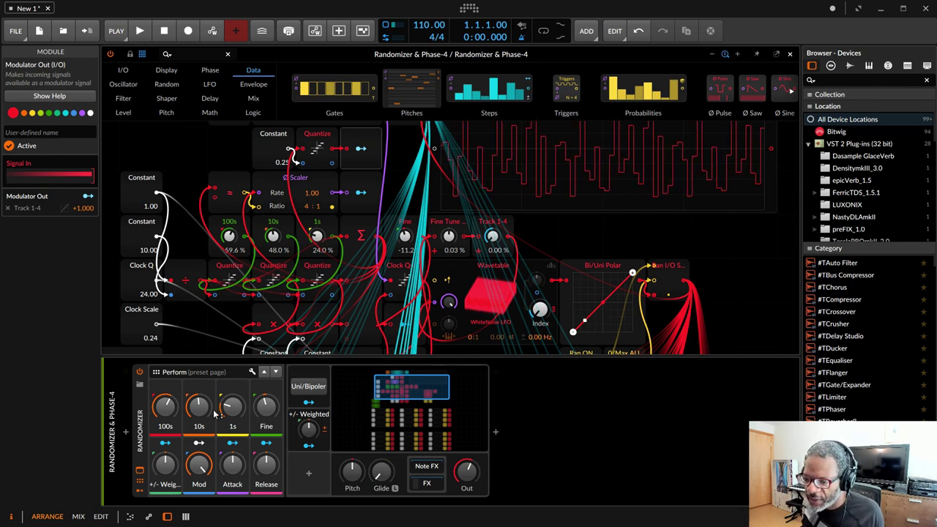
{"action": "left_click_drag", "start_coordinate": [232, 408], "coordinate": [165, 400]}
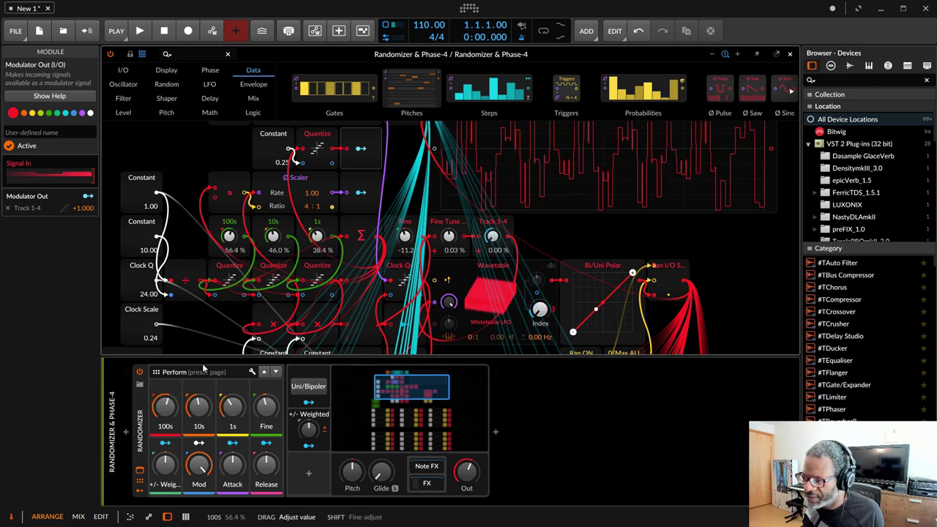
{"action": "scroll", "coordinate": [288, 269], "scroll_direction": "up", "scroll_amount": 2}
{"action": "left_click_drag", "start_coordinate": [201, 402], "coordinate": [232, 398]}
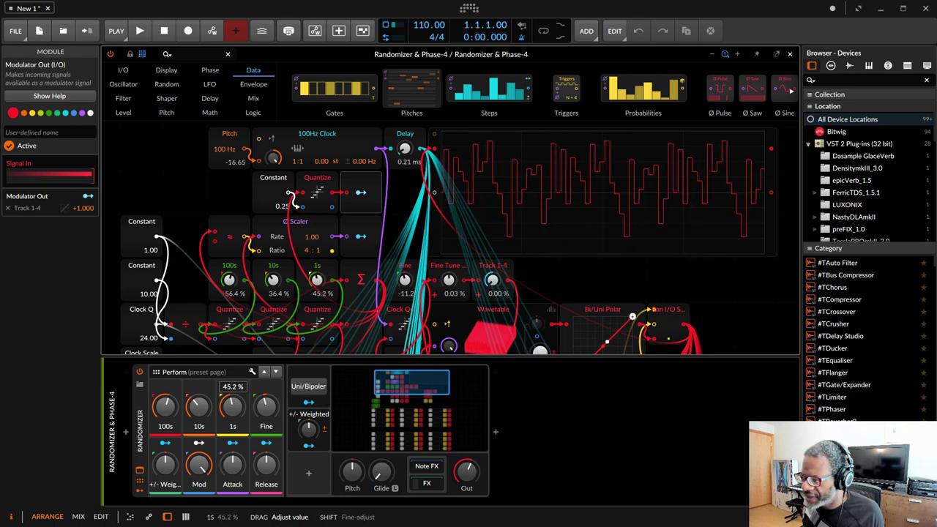
{"action": "left_click_drag", "start_coordinate": [232, 400], "coordinate": [232, 422]}
Step: Adjust the 1s dial through 30%, 68% and 64%, then raise the 100s dial to maximum
{"action": "scroll", "coordinate": [252, 292], "scroll_direction": "down", "scroll_amount": 3}
{"action": "scroll", "coordinate": [253, 291], "scroll_direction": "down", "scroll_amount": 3}
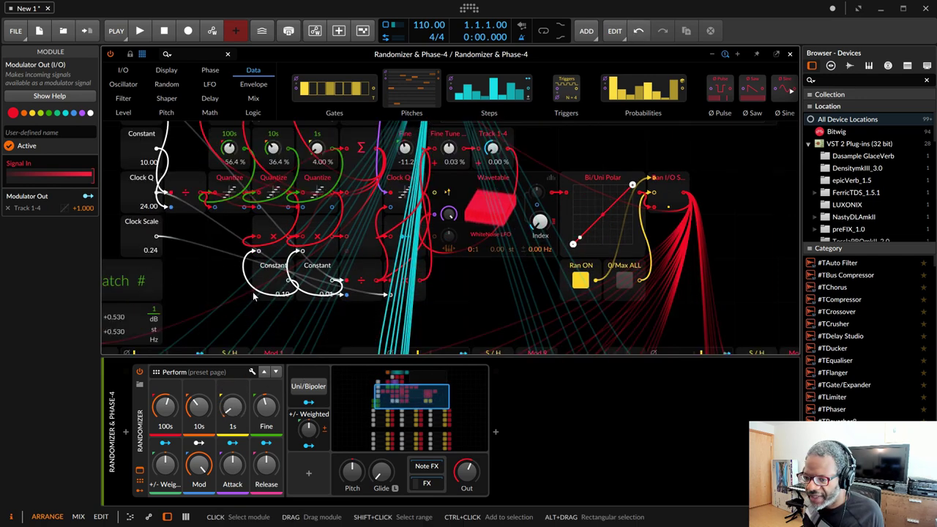
{"action": "scroll", "coordinate": [252, 291], "scroll_direction": "left", "scroll_amount": 3}
{"action": "left_click_drag", "start_coordinate": [233, 415], "coordinate": [233, 394]}
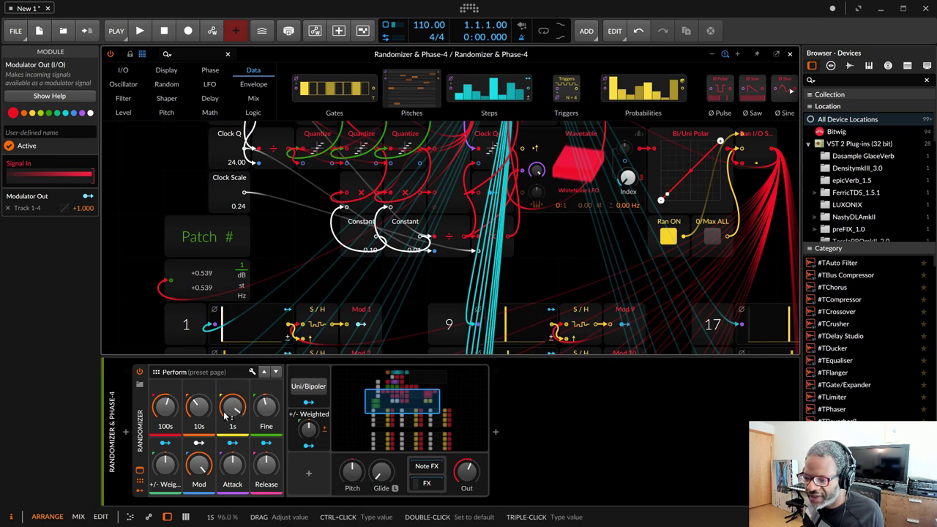
{"action": "left_click_drag", "start_coordinate": [226, 428], "coordinate": [225, 443]}
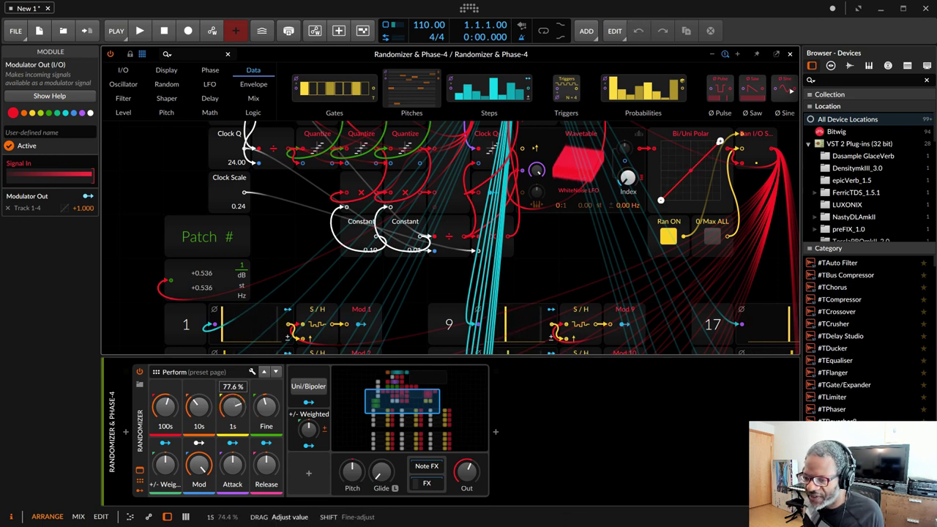
{"action": "mouse_move", "coordinate": [232, 406]}
{"action": "left_mouse_down"}
{"action": "mouse_move", "coordinate": [232, 417]}
{"action": "mouse_move", "coordinate": [198, 403]}
{"action": "mouse_move", "coordinate": [197, 393]}
{"action": "mouse_move", "coordinate": [165, 399]}
{"action": "mouse_move", "coordinate": [165, 410]}
{"action": "mouse_move", "coordinate": [198, 424]}
{"action": "mouse_move", "coordinate": [232, 424]}
{"action": "left_mouse_up"}
{"action": "left_click_drag", "start_coordinate": [165, 407], "coordinate": [232, 392]}
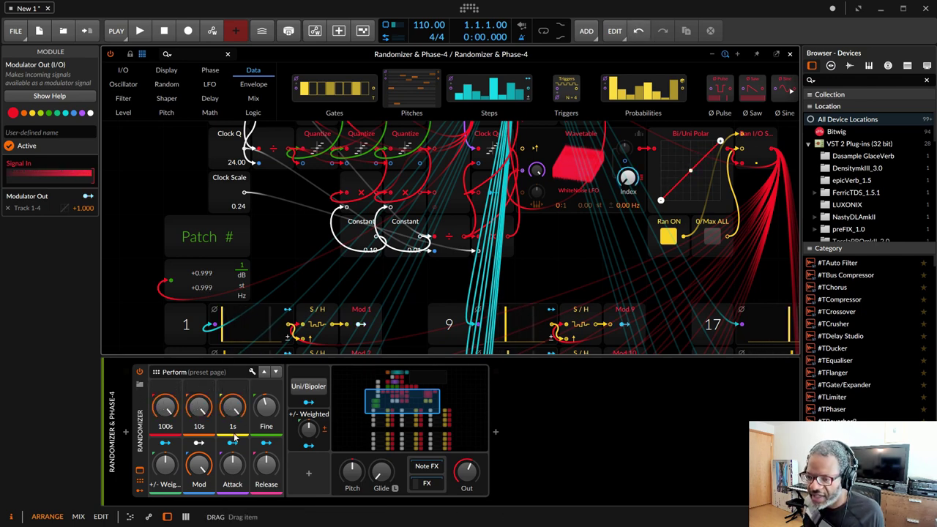
Step: Sweep the Fine dial between -100% and about 82%, ending near -56%
{"action": "scroll", "coordinate": [655, 264], "scroll_direction": "up", "scroll_amount": 3}
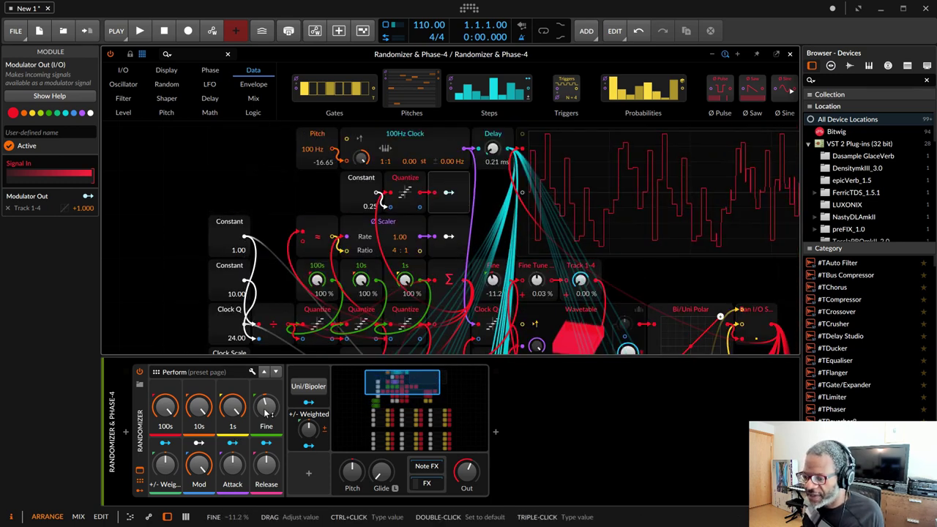
{"action": "left_click_drag", "start_coordinate": [266, 407], "coordinate": [265, 289]}
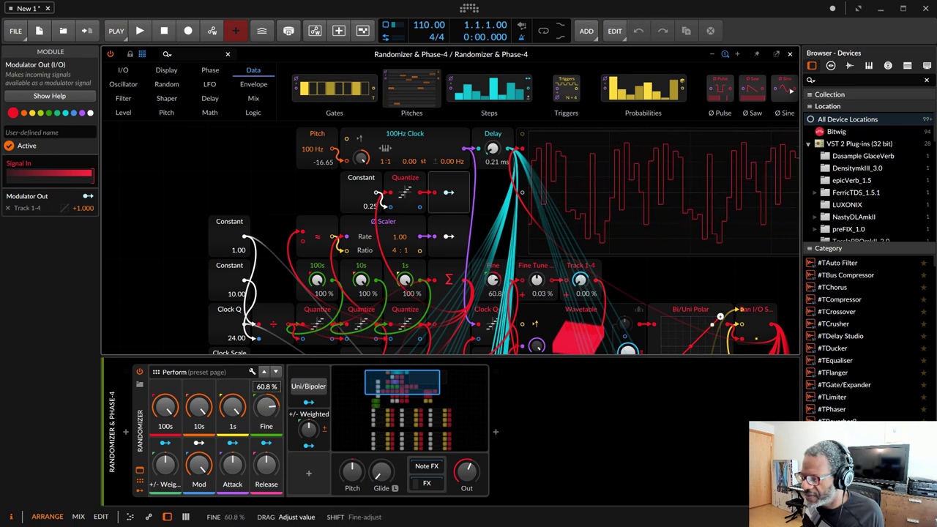
{"action": "left_click_drag", "start_coordinate": [266, 328], "coordinate": [265, 505]}
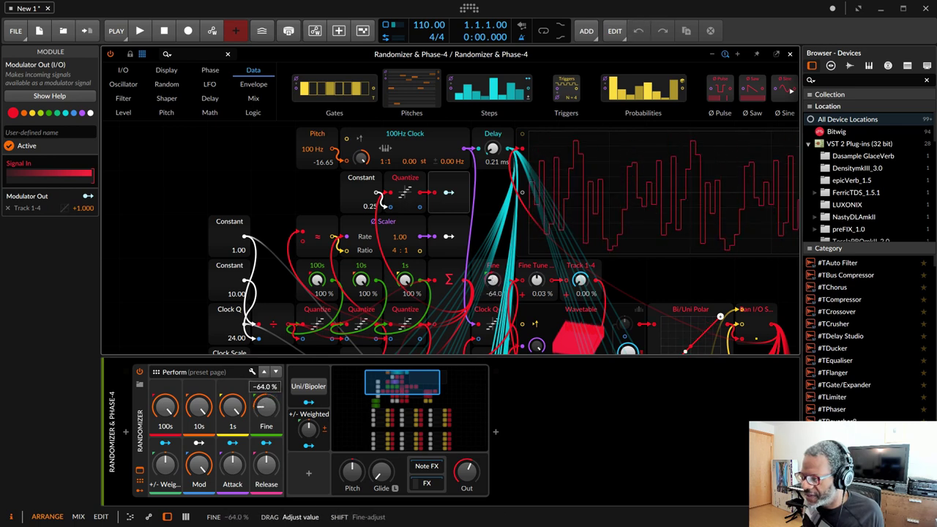
{"action": "left_click_drag", "start_coordinate": [266, 461], "coordinate": [266, 303]}
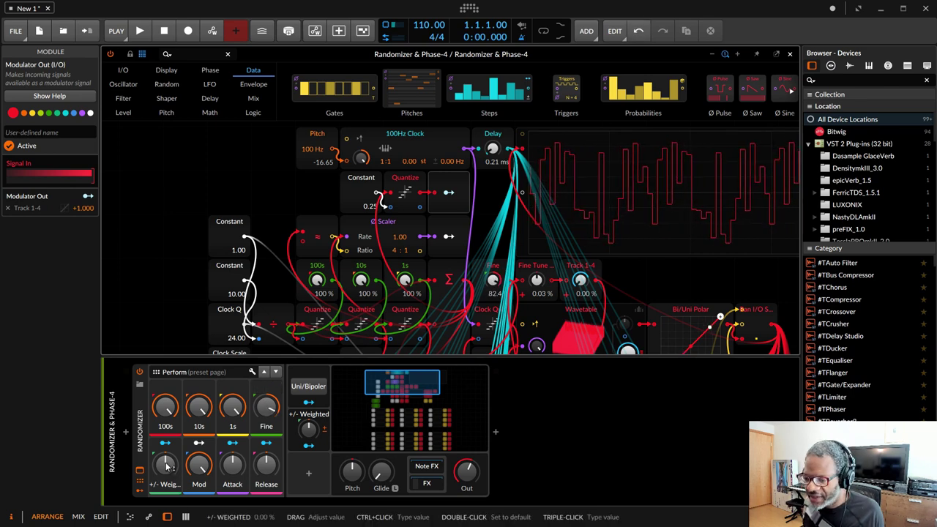
{"action": "left_click_drag", "start_coordinate": [168, 466], "coordinate": [168, 487]}
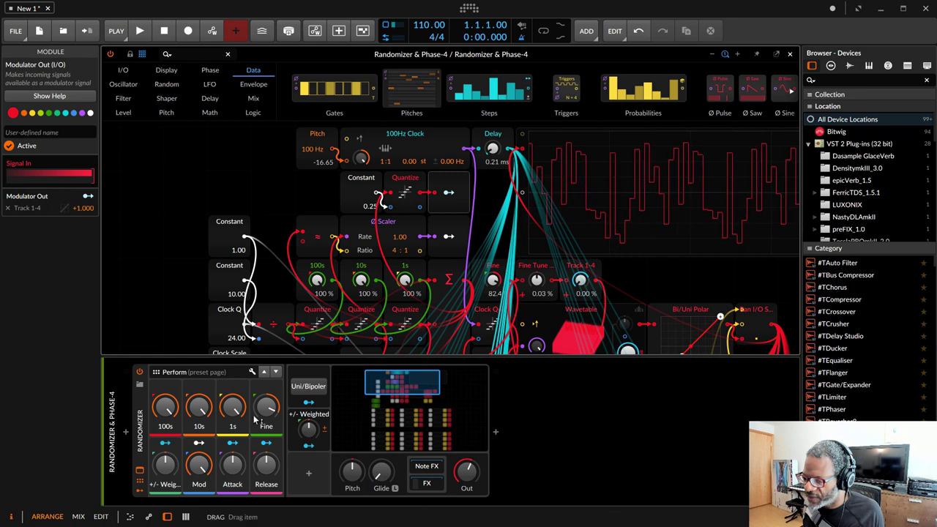
{"action": "left_click_drag", "start_coordinate": [265, 407], "coordinate": [265, 472]}
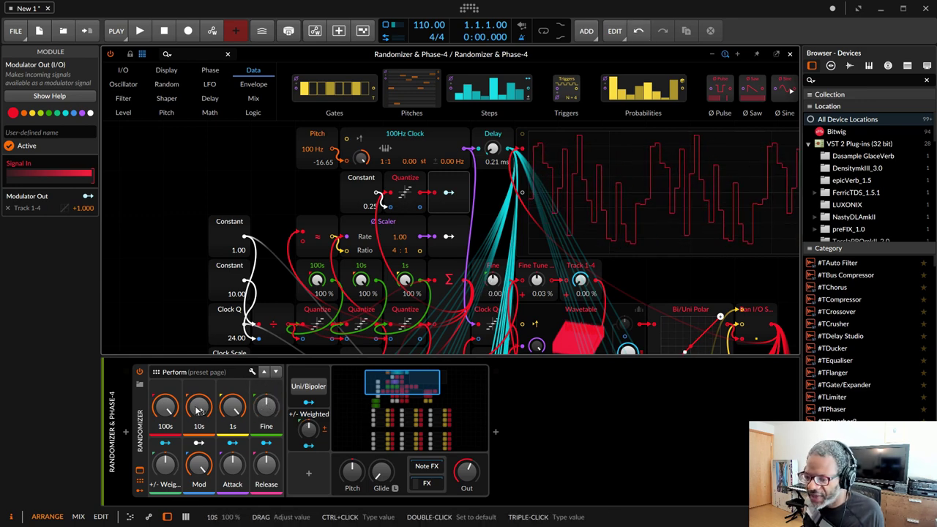
Step: Reset the 1s, 10s and 100s dials to zero
{"action": "double_click", "coordinate": [233, 407]}
{"action": "double_click", "coordinate": [199, 408]}
{"action": "double_click", "coordinate": [165, 407]}
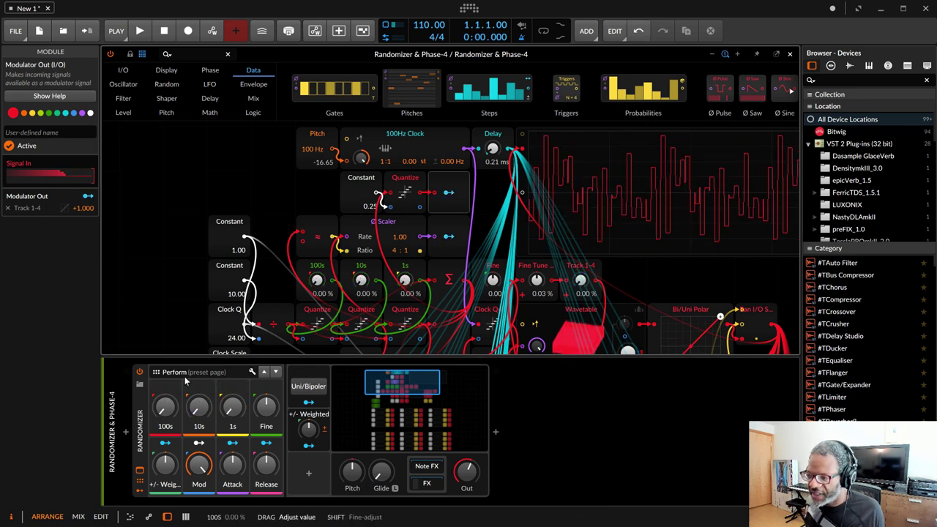
Step: Scroll through the step lanes and S/H modules feeding outputs Mod 1 to Mod 19
{"action": "scroll", "coordinate": [624, 250], "scroll_direction": "down", "scroll_amount": 4}
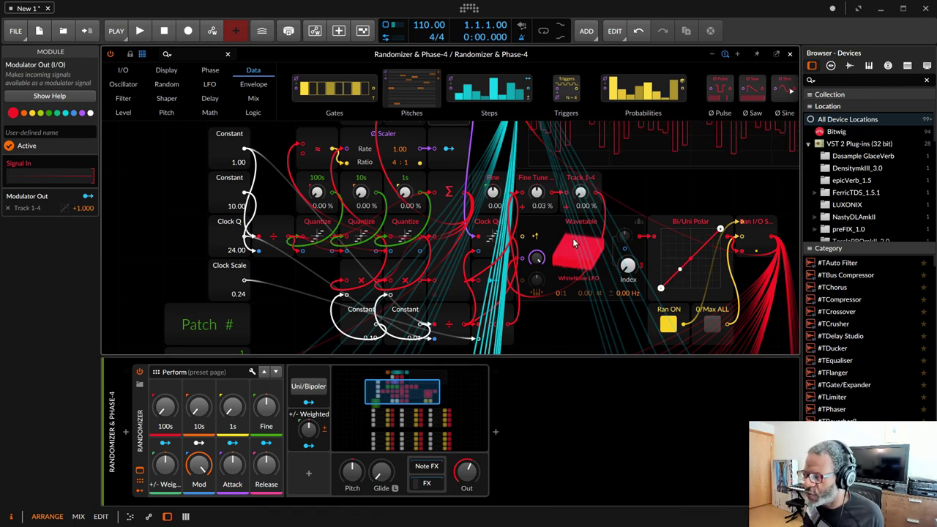
{"action": "scroll", "coordinate": [556, 245], "scroll_direction": "down", "scroll_amount": 10}
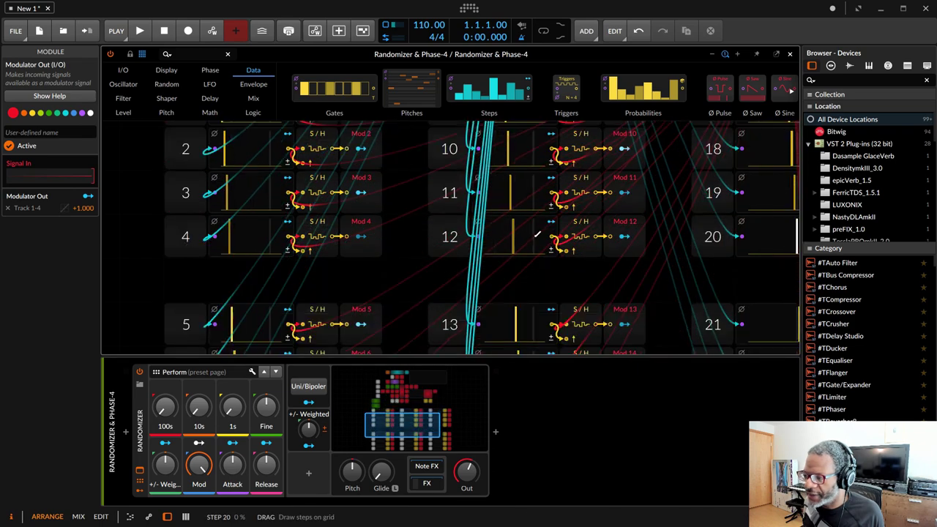
{"action": "scroll", "coordinate": [537, 234], "scroll_direction": "up", "scroll_amount": 10}
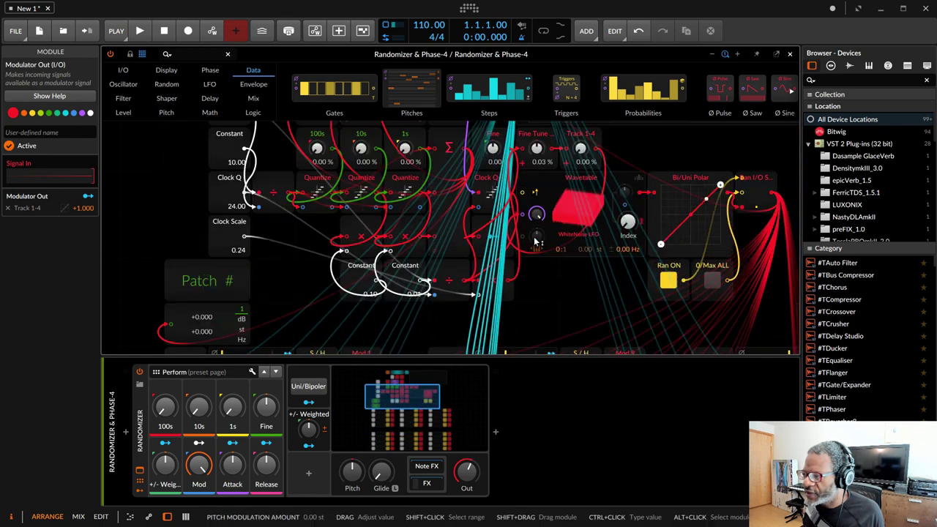
{"action": "scroll", "coordinate": [584, 307], "scroll_direction": "down", "scroll_amount": 2}
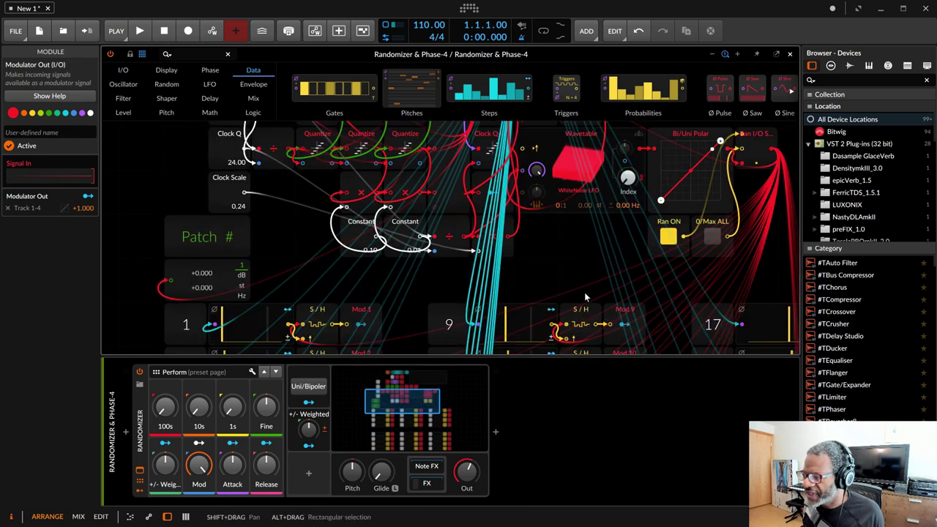
{"action": "scroll", "coordinate": [556, 246], "scroll_direction": "up", "scroll_amount": 4}
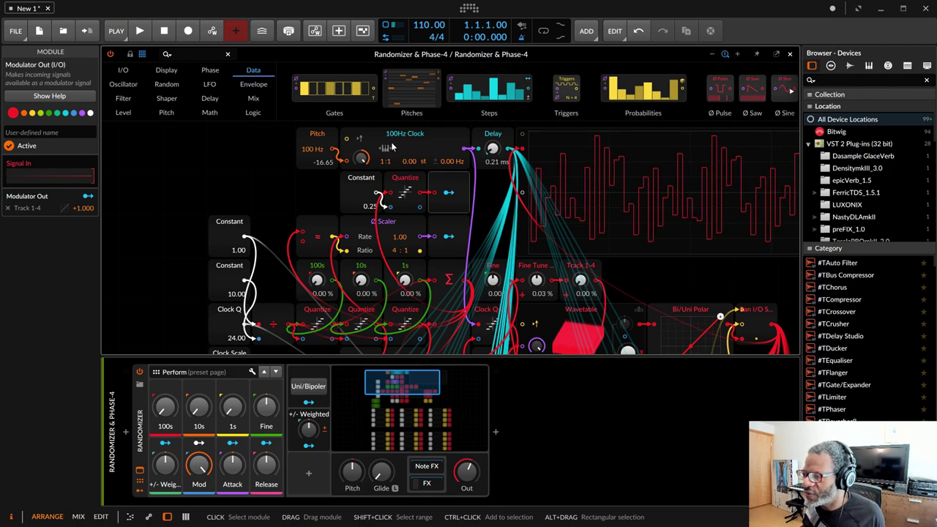
{"action": "scroll", "coordinate": [618, 286], "scroll_direction": "down", "scroll_amount": 3}
{"action": "scroll", "coordinate": [618, 289], "scroll_direction": "down", "scroll_amount": 2}
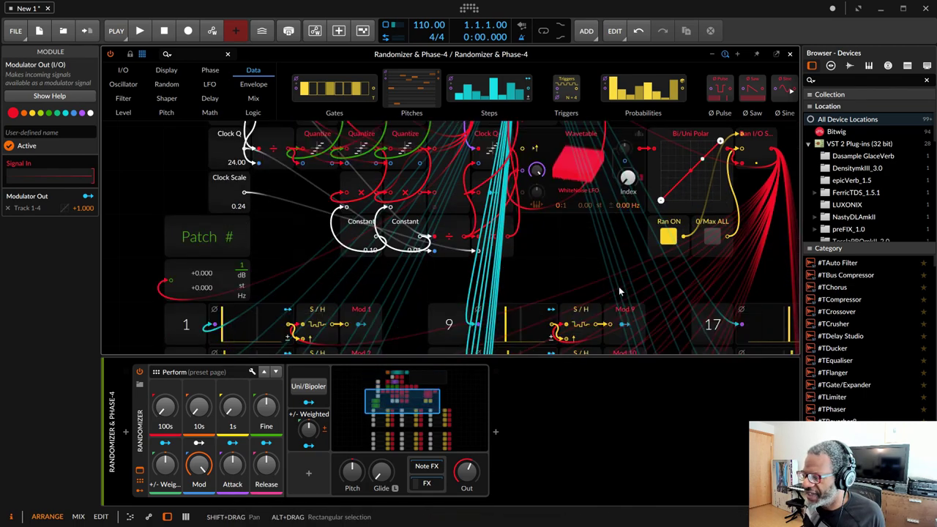
{"action": "scroll", "coordinate": [618, 289], "scroll_direction": "up", "scroll_amount": 4}
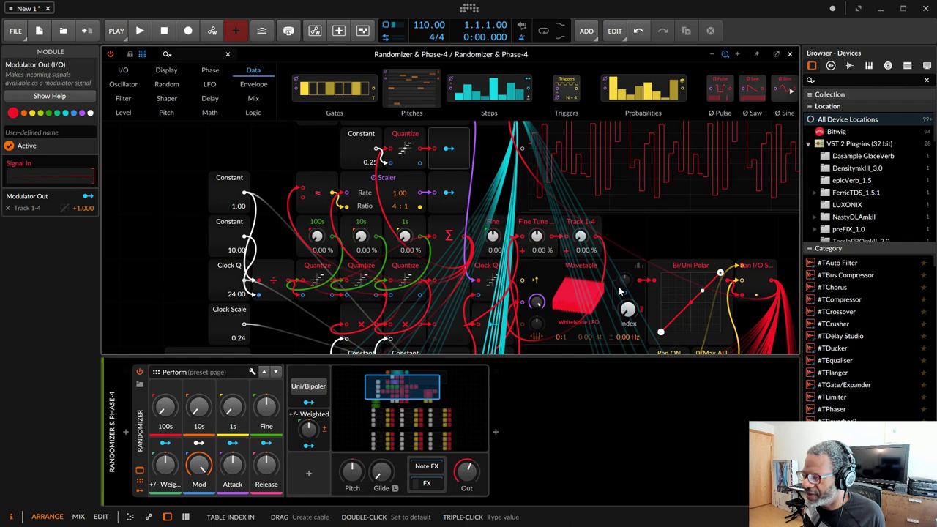
{"action": "scroll", "coordinate": [618, 291], "scroll_direction": "down", "scroll_amount": 5}
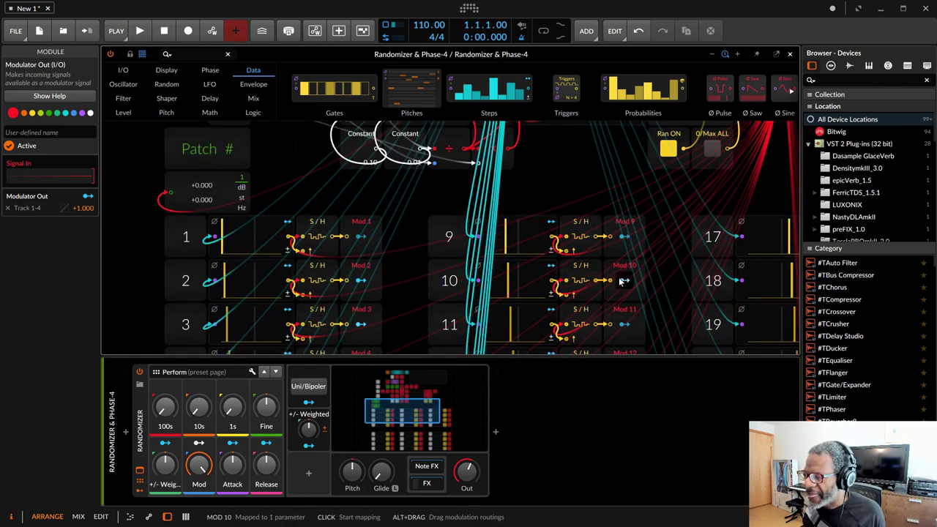
{"action": "scroll", "coordinate": [621, 281], "scroll_direction": "down", "scroll_amount": 2}
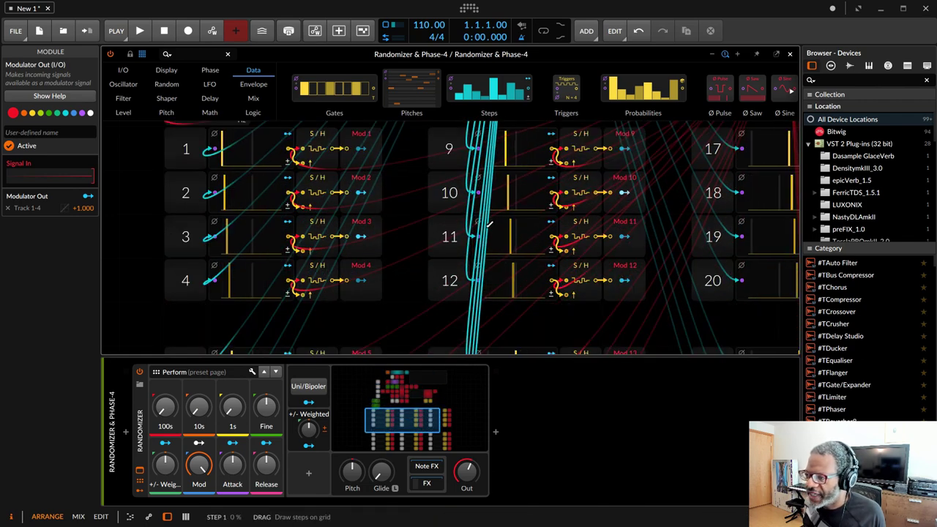
{"action": "scroll", "coordinate": [489, 223], "scroll_direction": "up", "scroll_amount": 3}
{"action": "scroll", "coordinate": [468, 234], "scroll_direction": "down", "scroll_amount": 1}
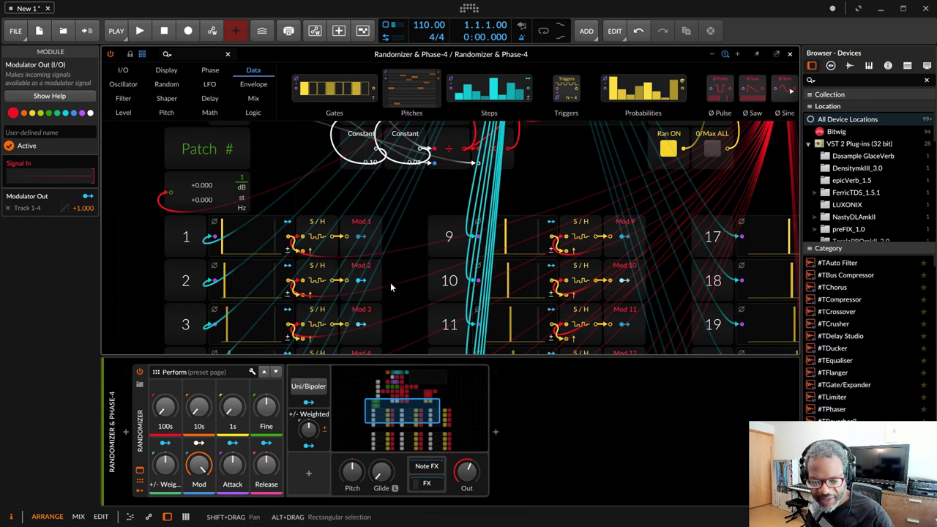
{"action": "key", "text": "Down"}
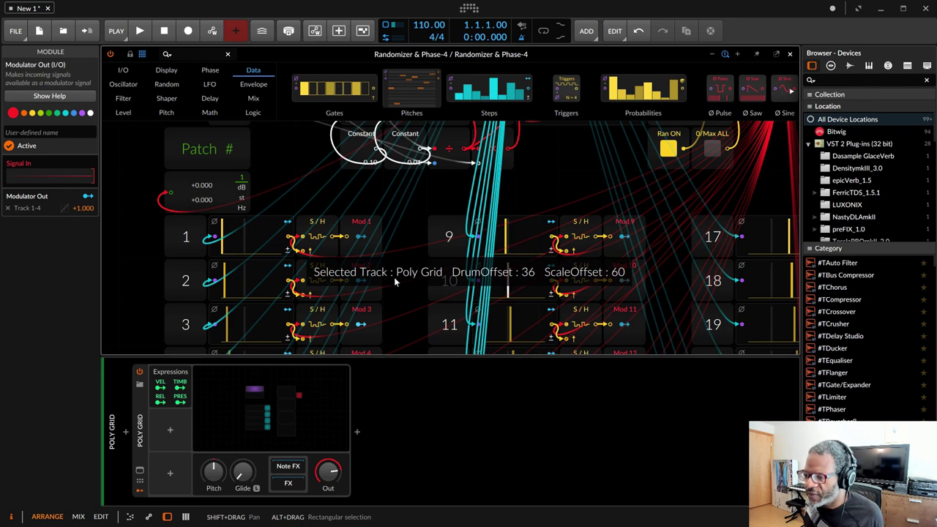
{"action": "left_click", "coordinate": [299, 391]}
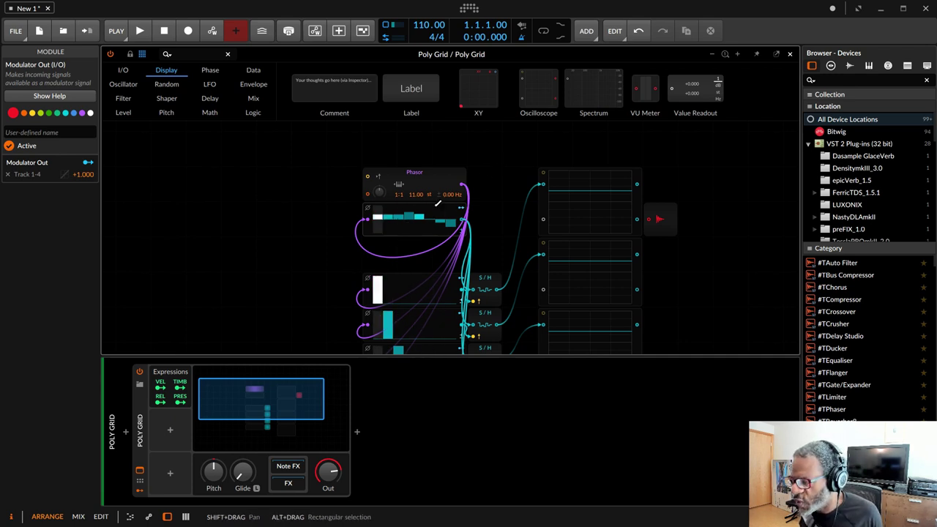
{"action": "right_click", "coordinate": [384, 219]}
{"action": "left_click", "coordinate": [434, 262]}
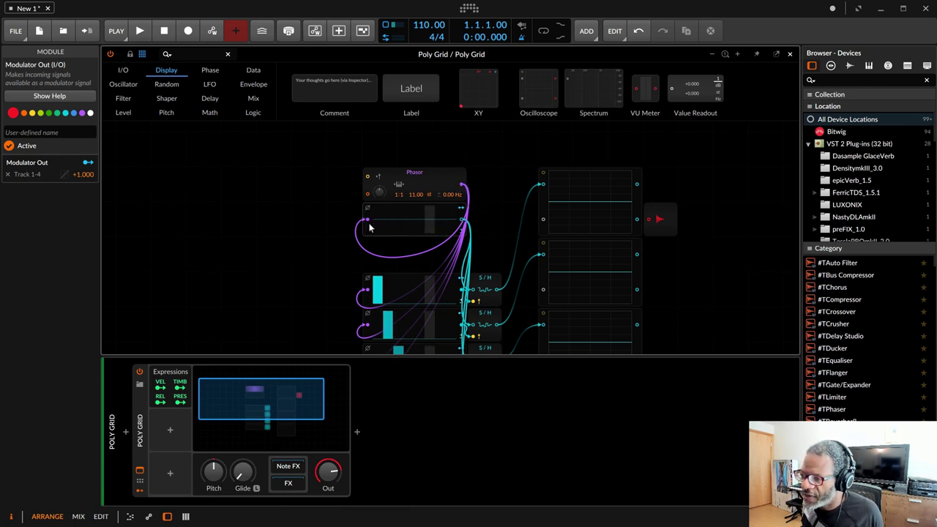
{"action": "scroll", "coordinate": [425, 247], "scroll_direction": "down", "scroll_amount": 3}
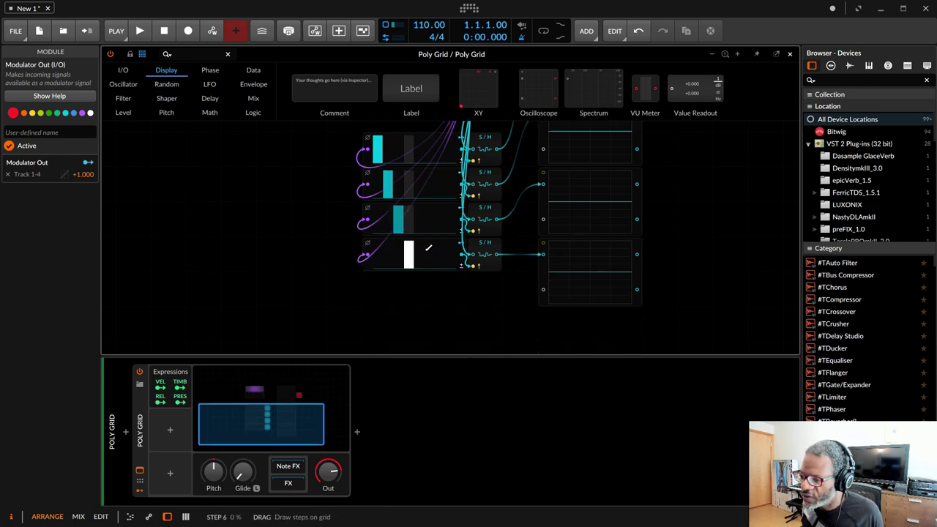
{"action": "scroll", "coordinate": [425, 247], "scroll_direction": "up", "scroll_amount": 4}
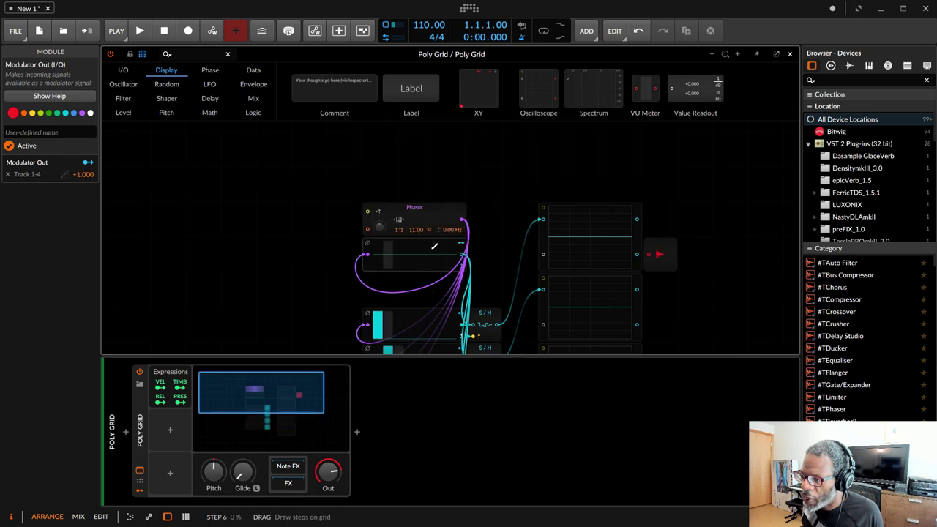
{"action": "scroll", "coordinate": [434, 246], "scroll_direction": "down", "scroll_amount": 2}
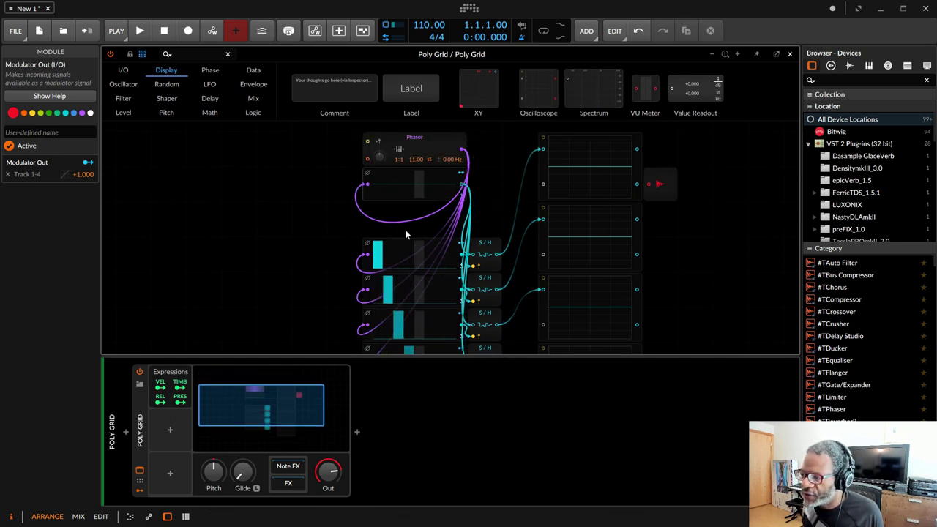
Step: Enable Use Device Phase on the top Steps module and move its S/H module out and back
{"action": "left_click", "coordinate": [368, 175]}
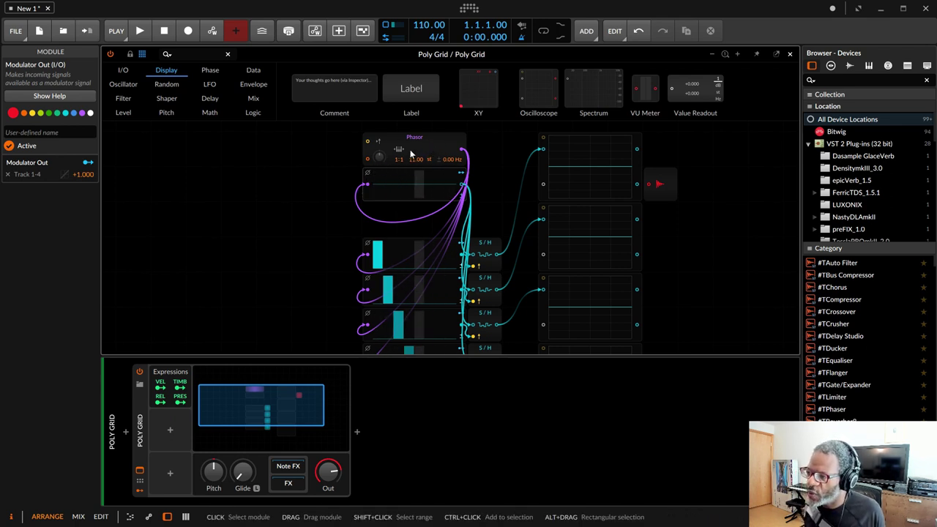
{"action": "scroll", "coordinate": [409, 219], "scroll_direction": "down", "scroll_amount": 2}
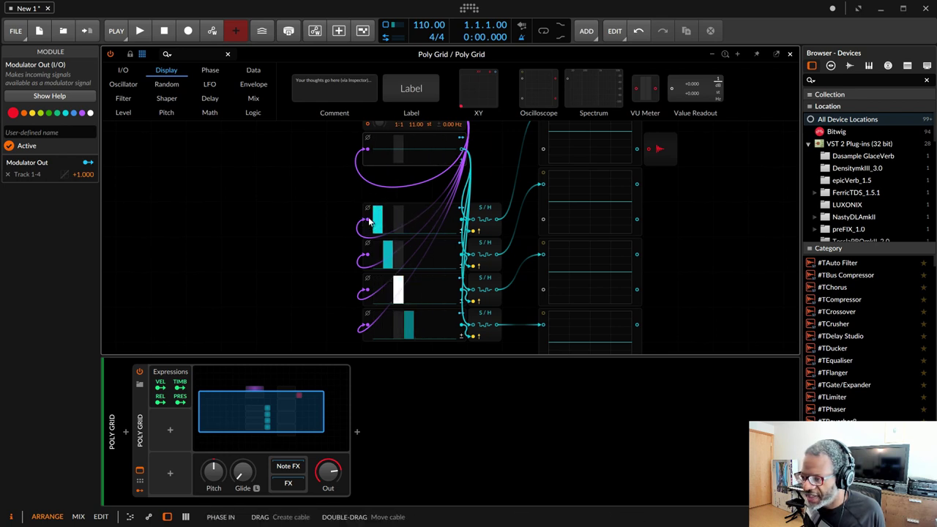
{"action": "left_click", "coordinate": [482, 212]}
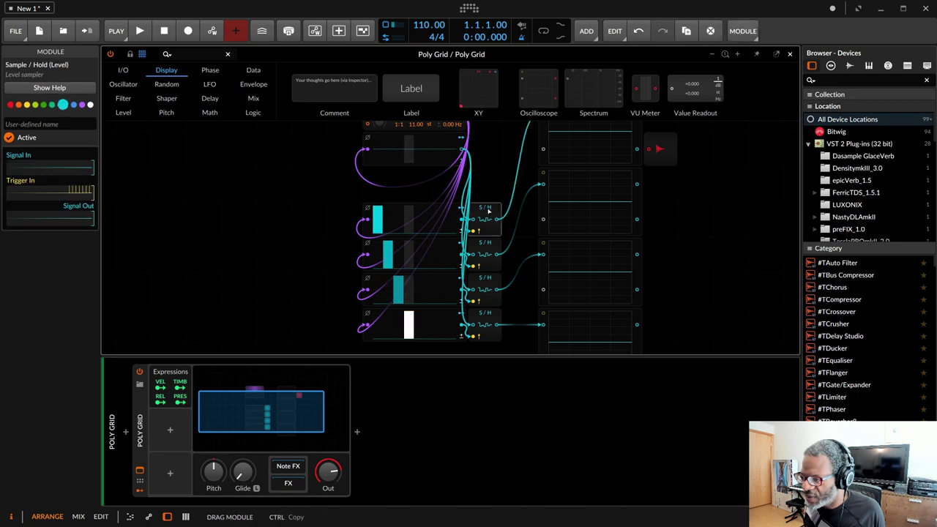
{"action": "left_click_drag", "start_coordinate": [504, 211], "coordinate": [509, 232]}
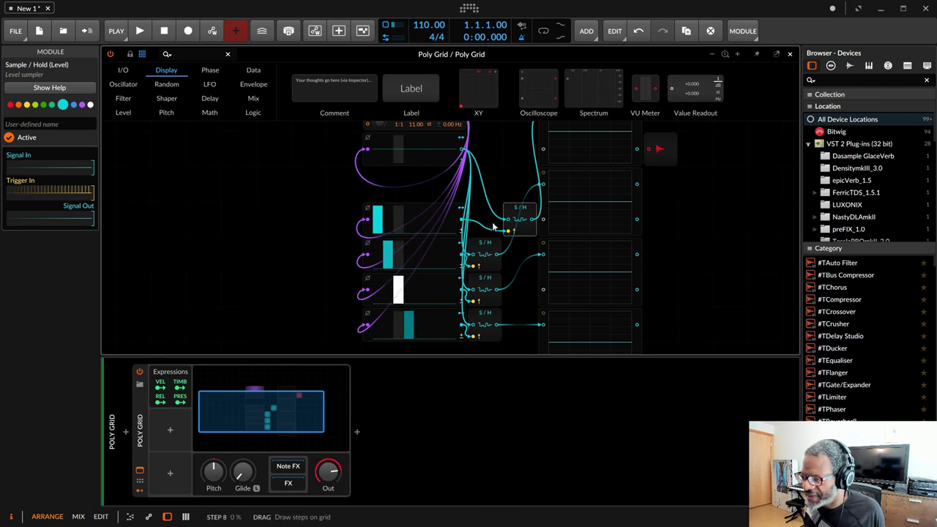
{"action": "left_click_drag", "start_coordinate": [509, 219], "coordinate": [475, 220]}
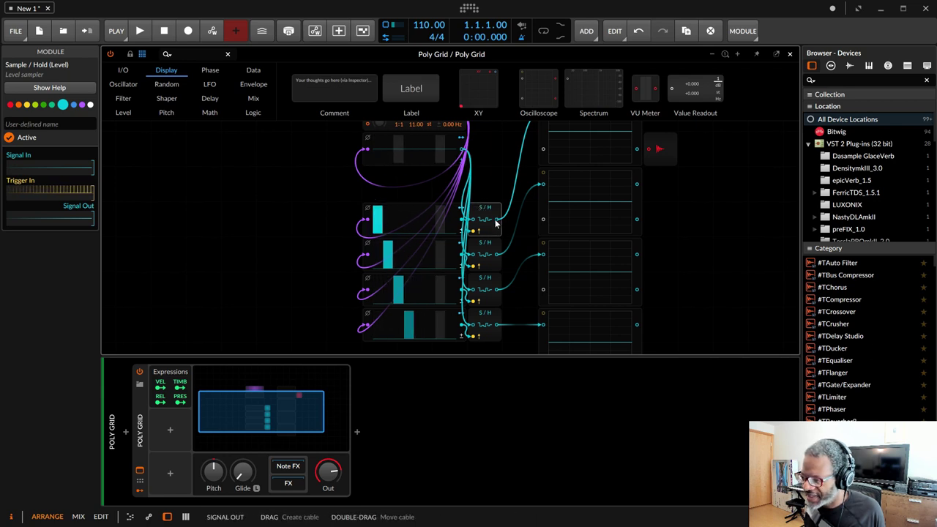
Step: Draw step 1 of the top sequencer row lower with the pencil
{"action": "scroll", "coordinate": [543, 231], "scroll_direction": "up", "scroll_amount": 2}
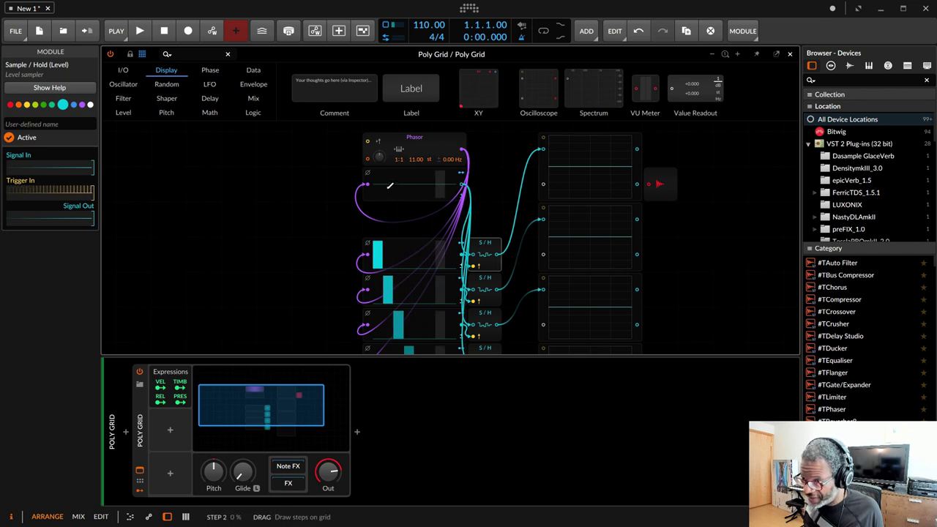
{"action": "mouse_move", "coordinate": [378, 182]}
{"action": "left_mouse_down"}
{"action": "mouse_move", "coordinate": [373, 198]}
{"action": "mouse_move", "coordinate": [381, 171]}
{"action": "mouse_move", "coordinate": [376, 193]}
{"action": "mouse_move", "coordinate": [376, 181]}
{"action": "mouse_move", "coordinate": [439, 178]}
{"action": "mouse_move", "coordinate": [389, 182]}
{"action": "left_mouse_up"}
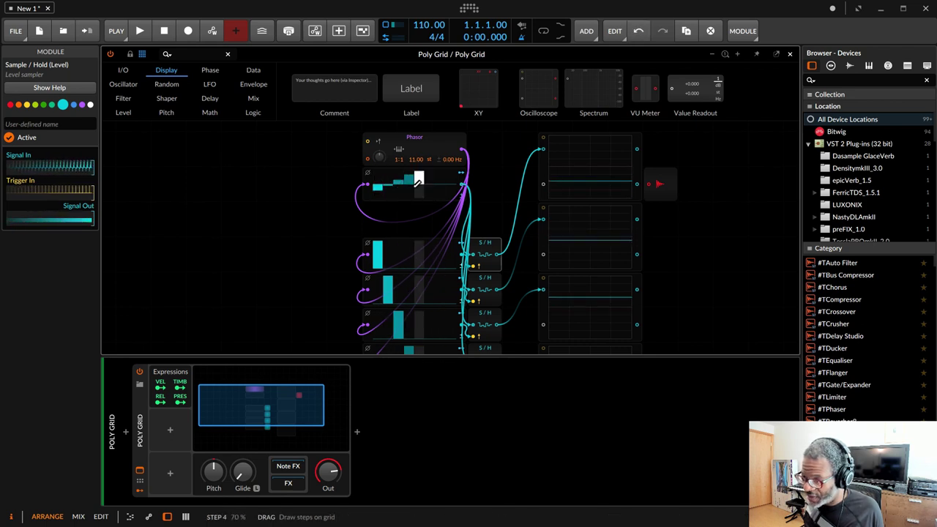
{"action": "scroll", "coordinate": [483, 241], "scroll_direction": "down", "scroll_amount": 3}
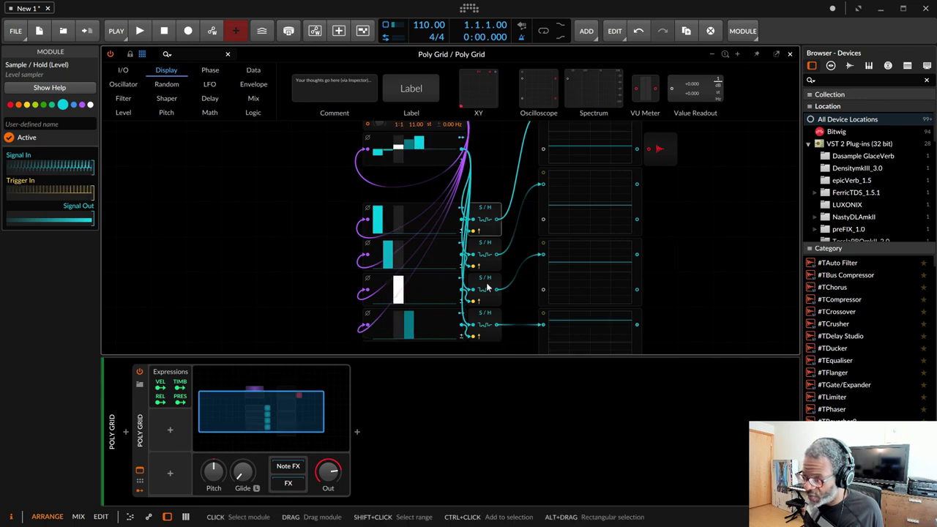
{"action": "scroll", "coordinate": [489, 264], "scroll_direction": "up", "scroll_amount": 3}
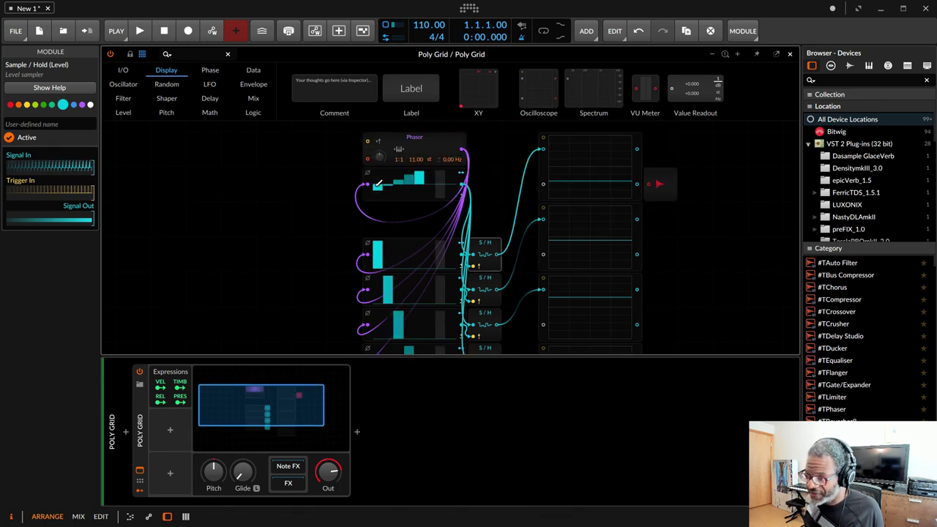
Step: Redraw steps 1–4 of the top row lower, then redraw steps 1–3 again
{"action": "left_click_drag", "start_coordinate": [379, 174], "coordinate": [414, 194]}
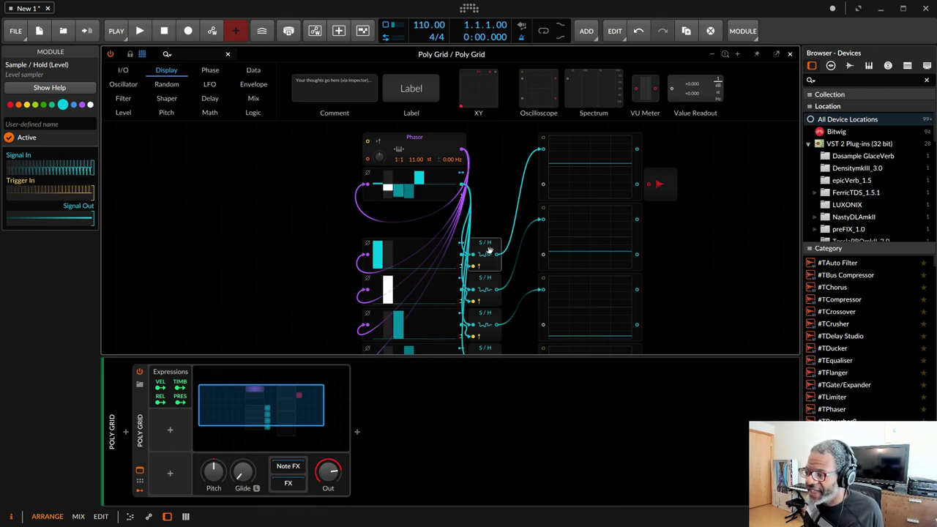
{"action": "mouse_move", "coordinate": [381, 174]}
{"action": "left_mouse_down"}
{"action": "mouse_move", "coordinate": [401, 189]}
{"action": "mouse_move", "coordinate": [401, 175]}
{"action": "mouse_move", "coordinate": [388, 180]}
{"action": "left_mouse_up"}
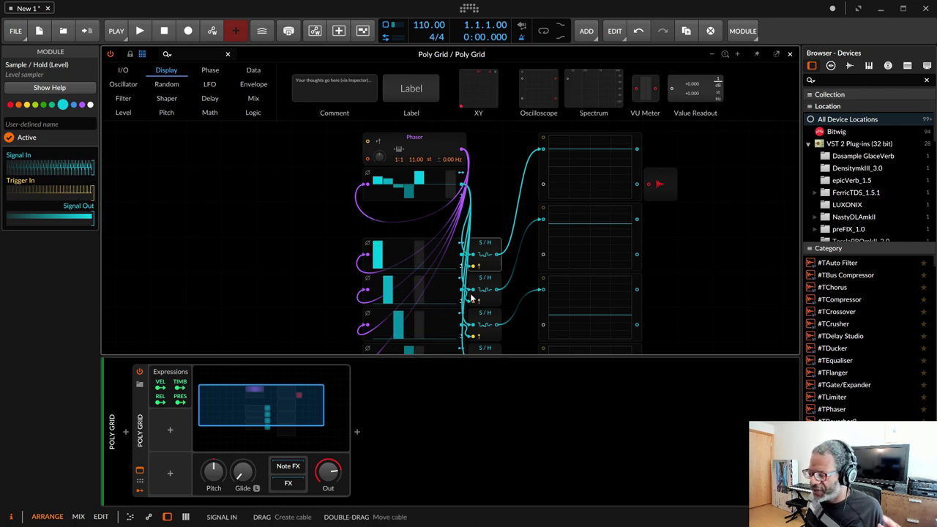
{"action": "scroll", "coordinate": [511, 283], "scroll_direction": "down", "scroll_amount": 2}
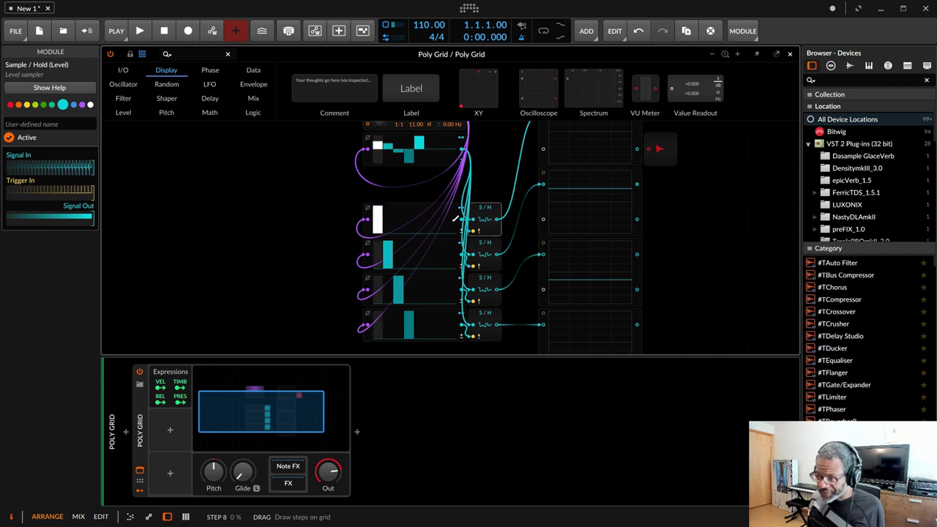
{"action": "scroll", "coordinate": [513, 241], "scroll_direction": "up", "scroll_amount": 2}
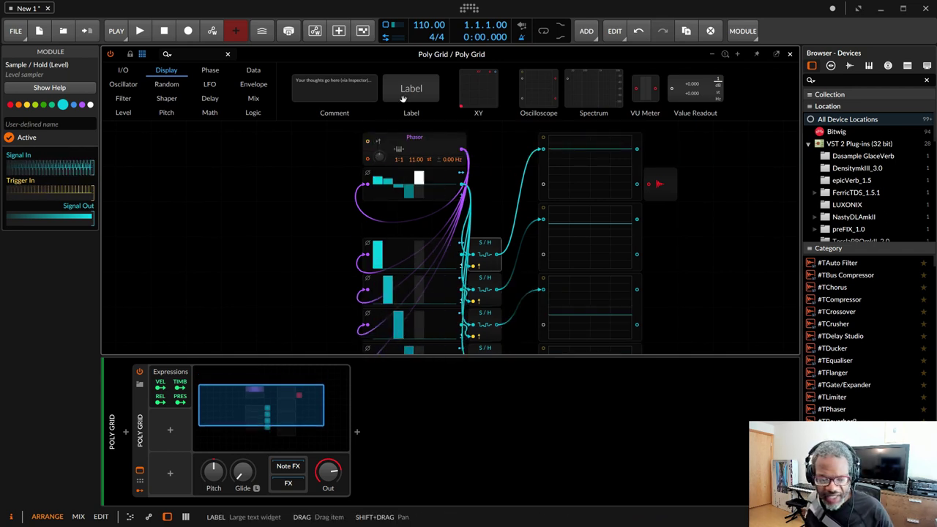
Step: Open the Randomizer & Phase-4 patch and scroll up to its 100Hz Clock, Scaler and Quantize modules
{"action": "left_click", "coordinate": [374, 422]}
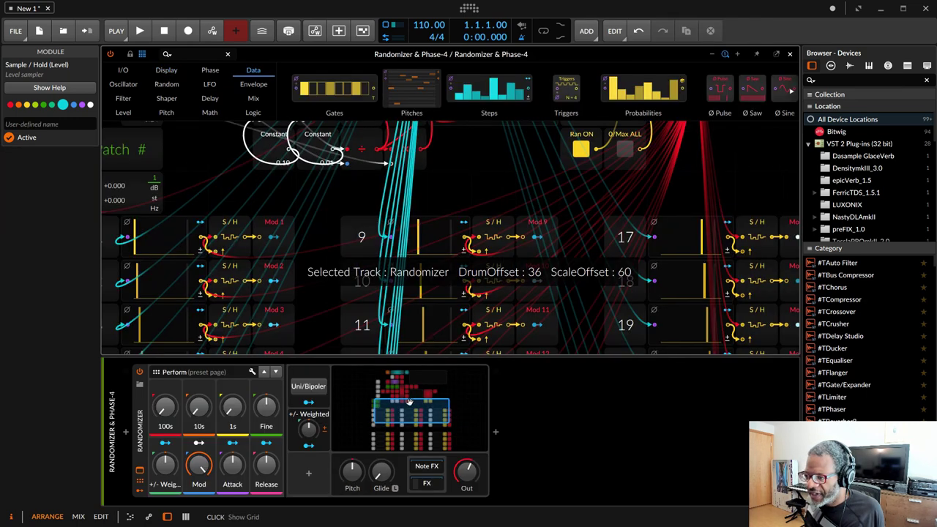
{"action": "scroll", "coordinate": [475, 206], "scroll_direction": "up", "scroll_amount": 3}
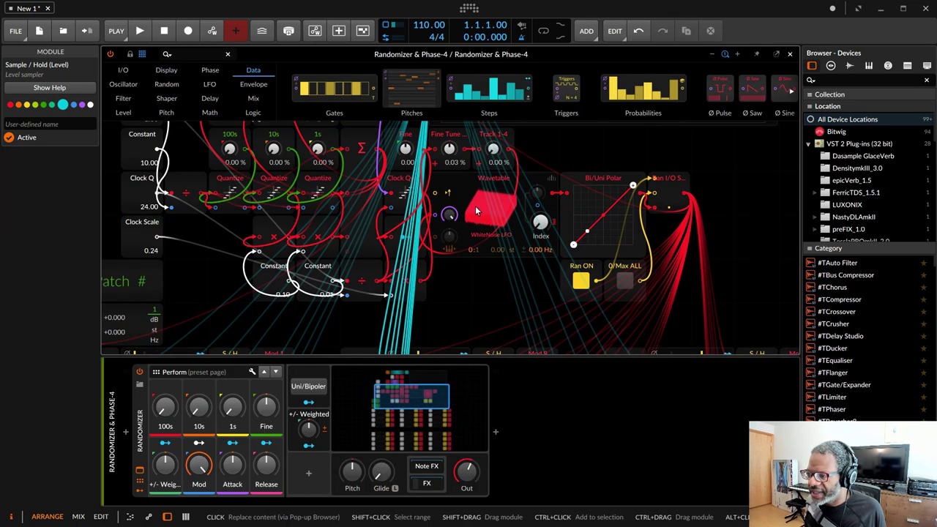
{"action": "scroll", "coordinate": [475, 205], "scroll_direction": "up", "scroll_amount": 3}
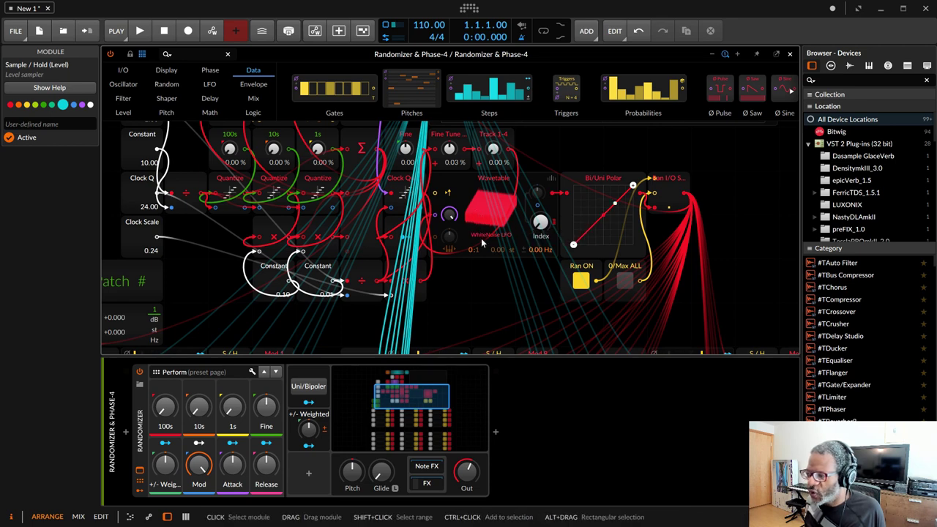
{"action": "scroll", "coordinate": [481, 237], "scroll_direction": "up", "scroll_amount": 2}
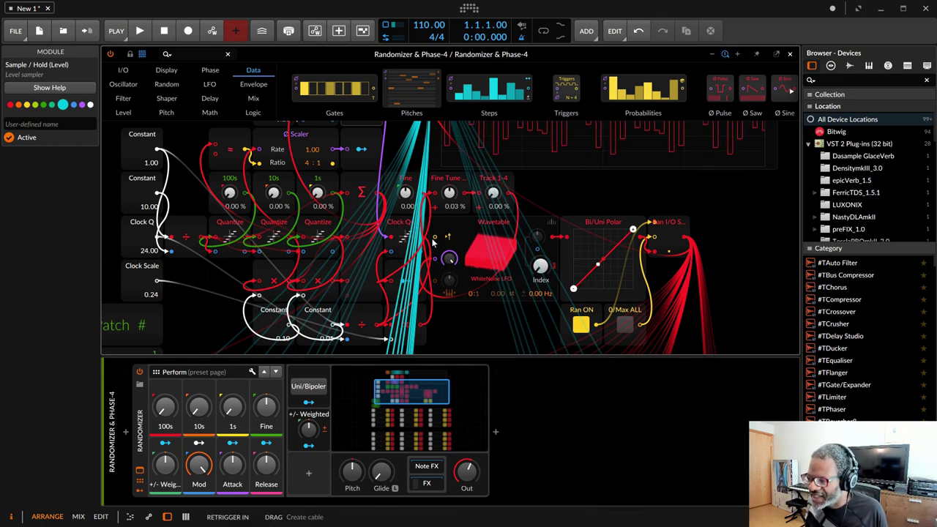
{"action": "scroll", "coordinate": [475, 238], "scroll_direction": "up", "scroll_amount": 3}
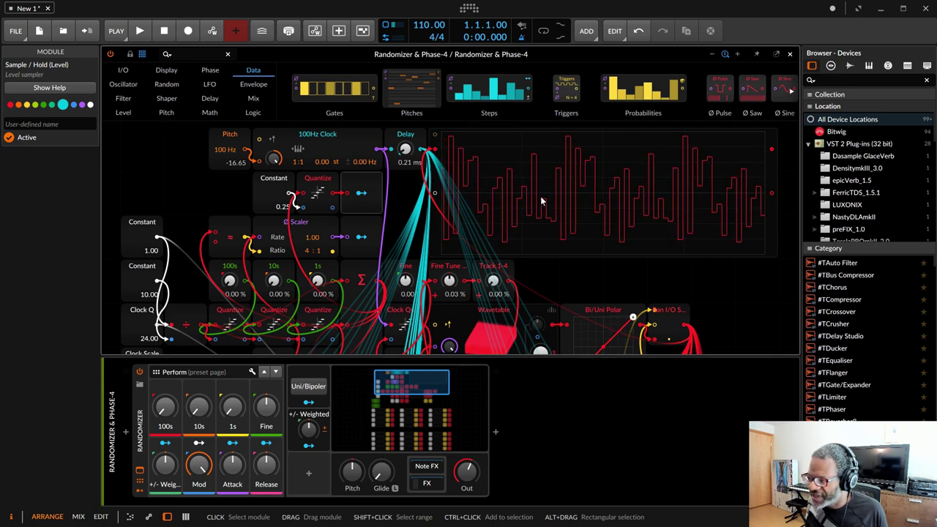
{"action": "scroll", "coordinate": [527, 237], "scroll_direction": "down", "scroll_amount": 3}
{"action": "scroll", "coordinate": [527, 237], "scroll_direction": "down", "scroll_amount": 6}
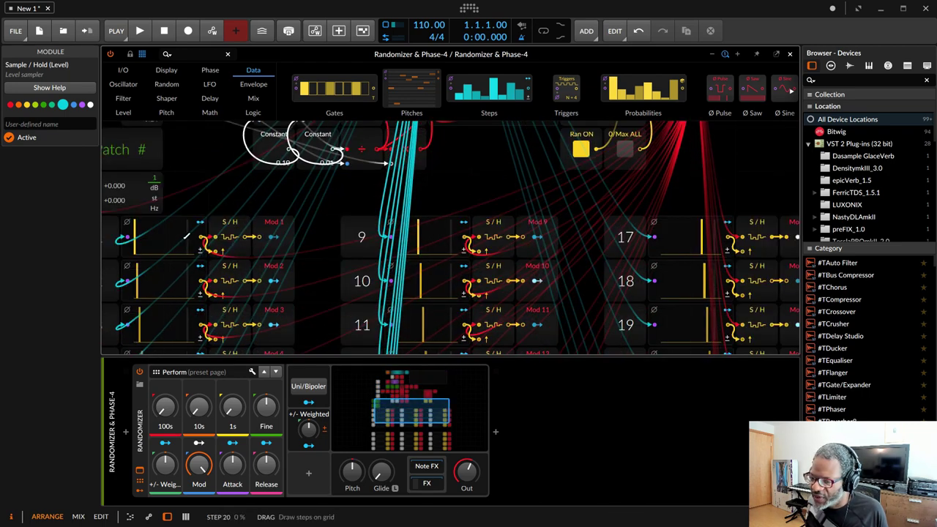
{"action": "scroll", "coordinate": [381, 236], "scroll_direction": "up", "scroll_amount": 7}
{"action": "scroll", "coordinate": [405, 236], "scroll_direction": "down", "scroll_amount": 2}
{"action": "scroll", "coordinate": [515, 246], "scroll_direction": "down", "scroll_amount": 6}
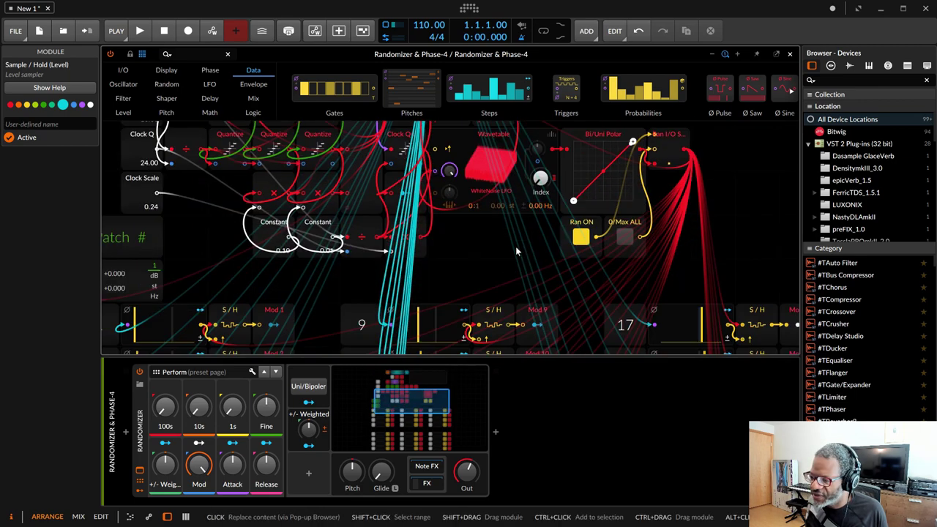
{"action": "scroll", "coordinate": [401, 274], "scroll_direction": "left", "scroll_amount": 4}
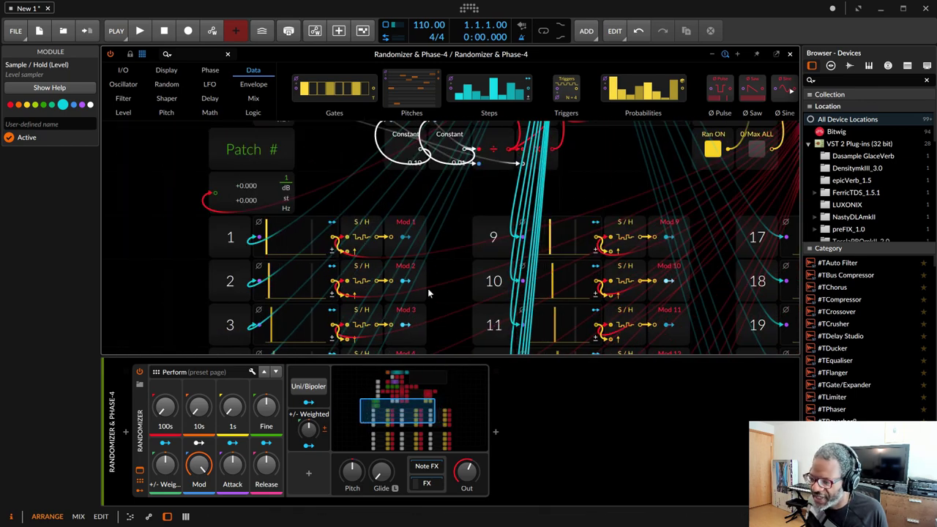
{"action": "scroll", "coordinate": [433, 288], "scroll_direction": "up", "scroll_amount": 6}
{"action": "scroll", "coordinate": [437, 293], "scroll_direction": "up", "scroll_amount": 1}
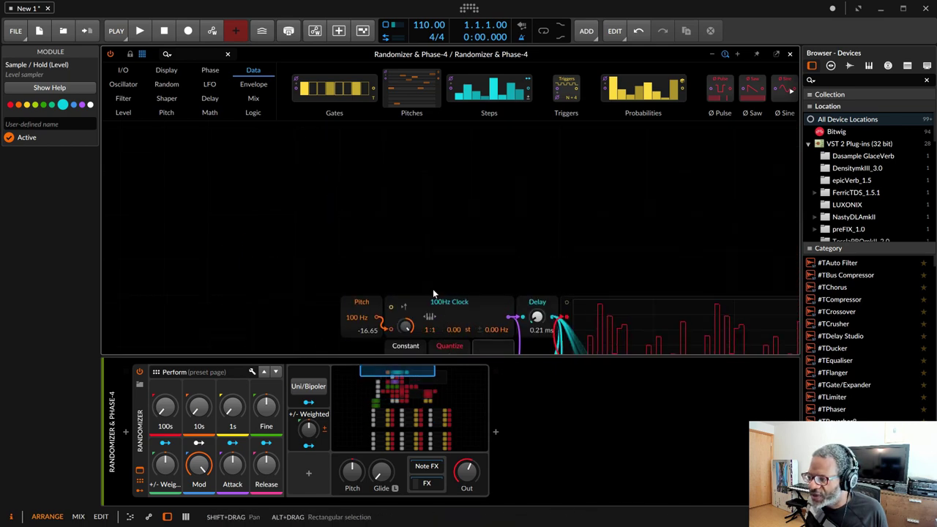
{"action": "scroll", "coordinate": [259, 289], "scroll_direction": "down", "scroll_amount": 7}
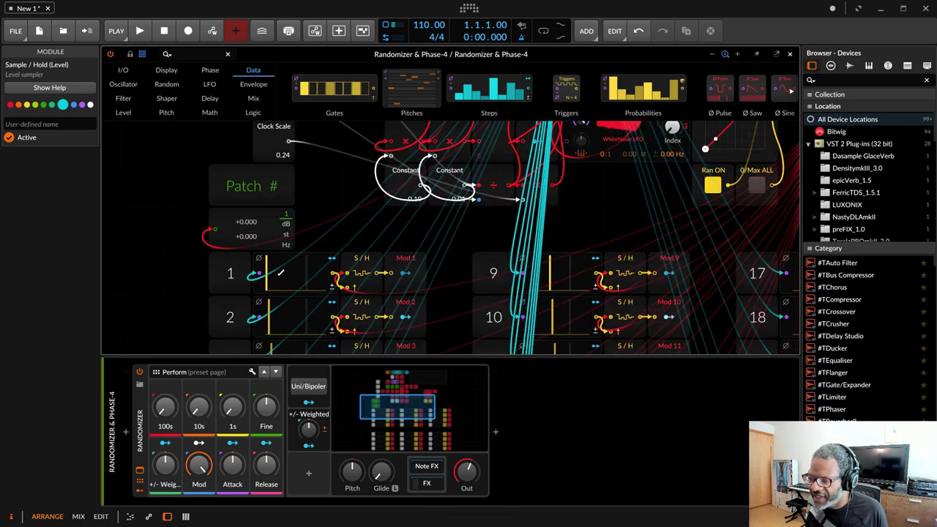
{"action": "scroll", "coordinate": [539, 287], "scroll_direction": "up", "scroll_amount": 1}
{"action": "scroll", "coordinate": [539, 288], "scroll_direction": "up", "scroll_amount": 3}
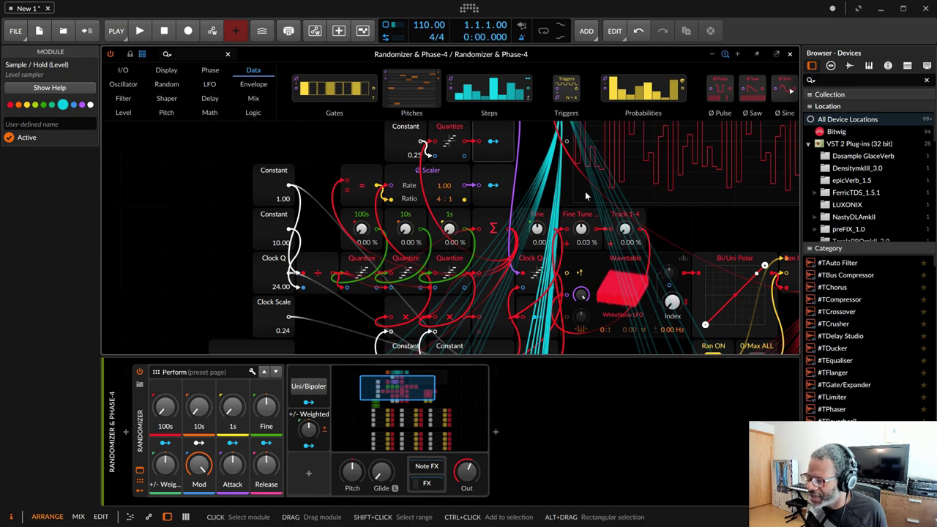
{"action": "scroll", "coordinate": [381, 284], "scroll_direction": "down", "scroll_amount": 4}
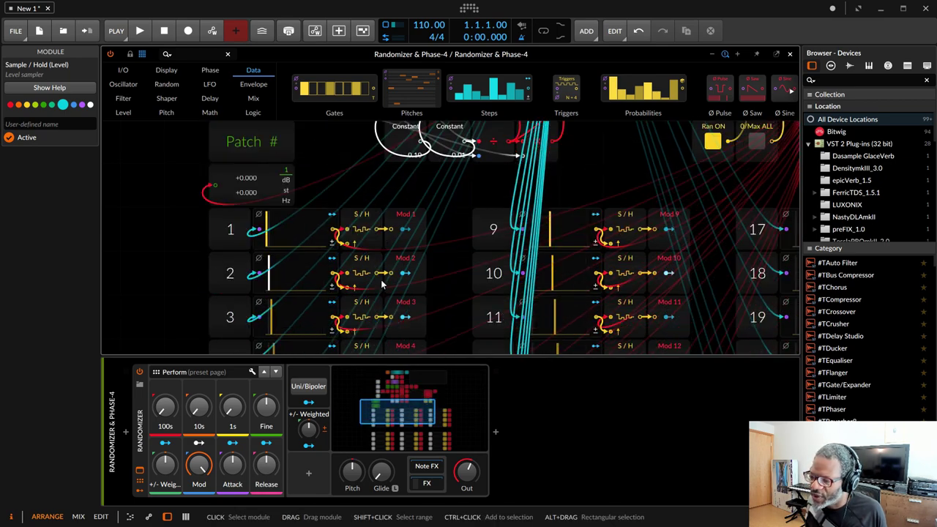
{"action": "scroll", "coordinate": [381, 284], "scroll_direction": "up", "scroll_amount": 5}
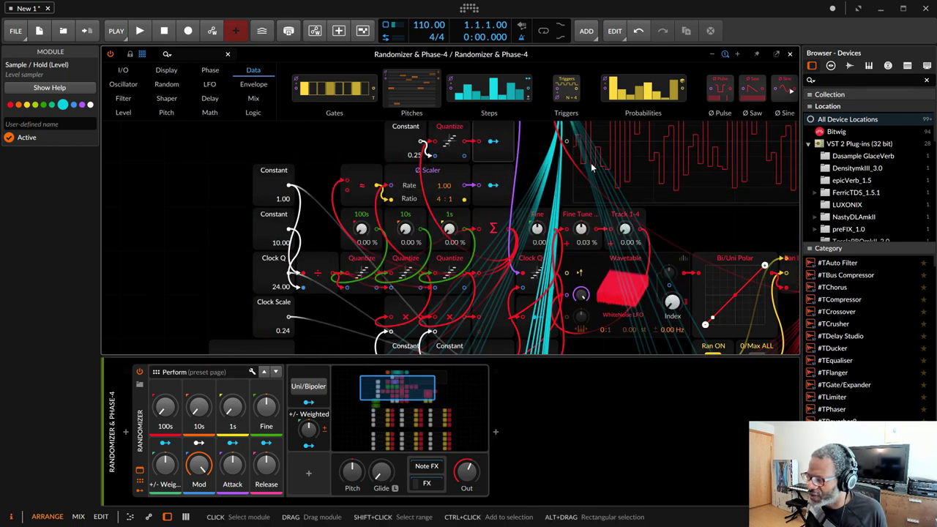
{"action": "scroll", "coordinate": [377, 289], "scroll_direction": "down", "scroll_amount": 4}
{"action": "scroll", "coordinate": [376, 287], "scroll_direction": "down", "scroll_amount": 2}
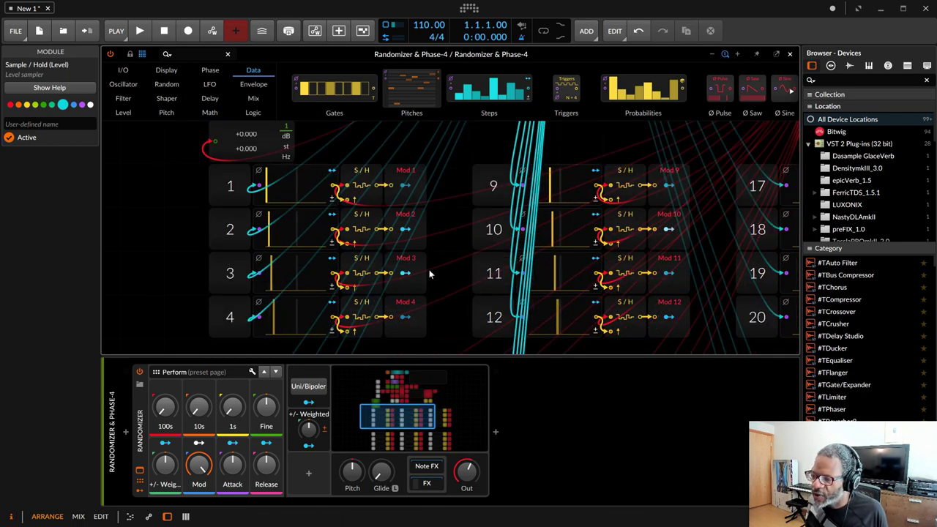
{"action": "scroll", "coordinate": [469, 287], "scroll_direction": "up", "scroll_amount": 4}
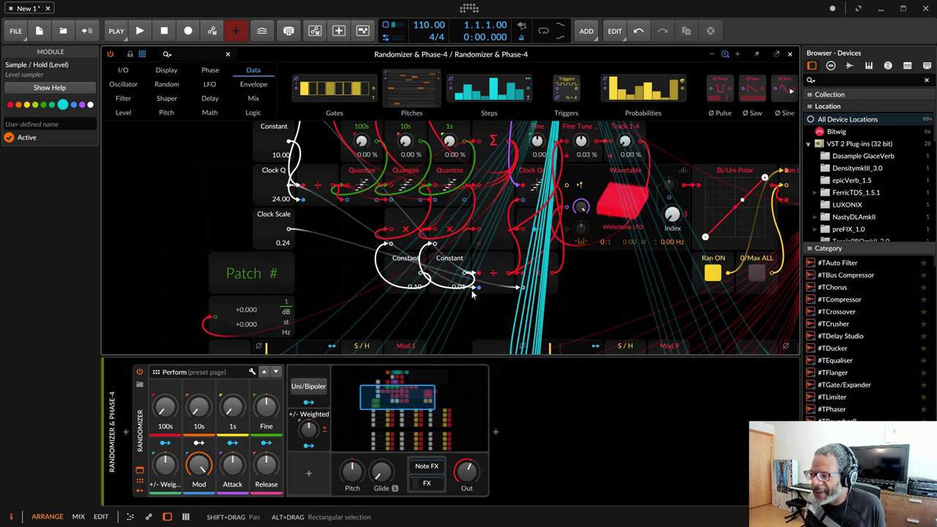
{"action": "scroll", "coordinate": [469, 290], "scroll_direction": "up", "scroll_amount": 6}
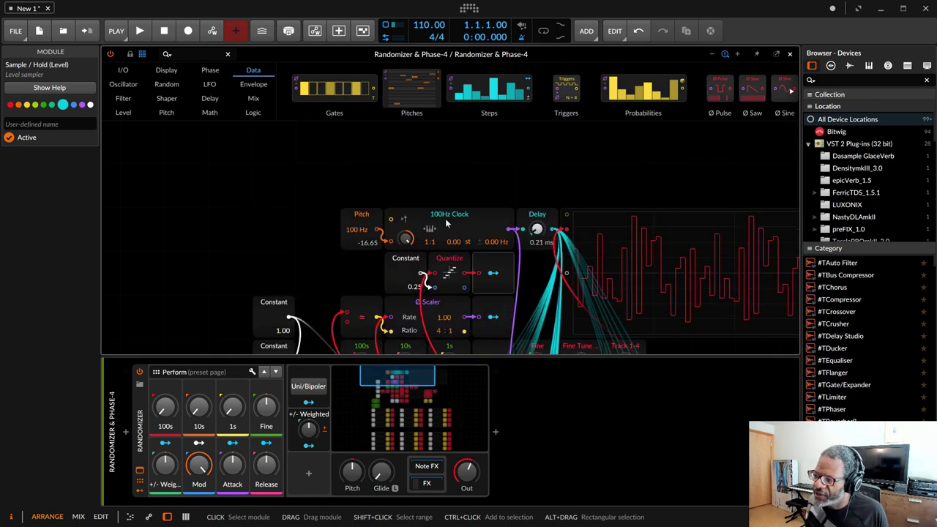
{"action": "scroll", "coordinate": [527, 264], "scroll_direction": "down", "scroll_amount": 4}
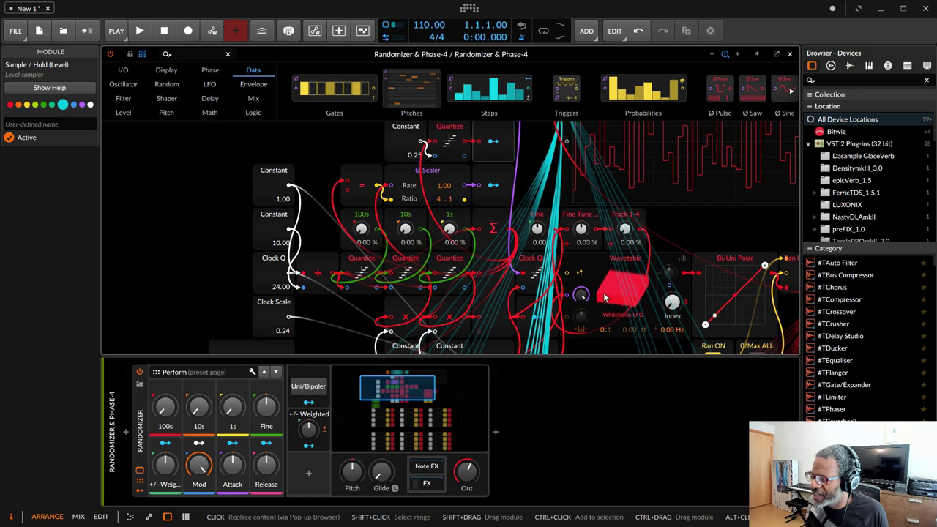
{"action": "scroll", "coordinate": [437, 216], "scroll_direction": "up", "scroll_amount": 2}
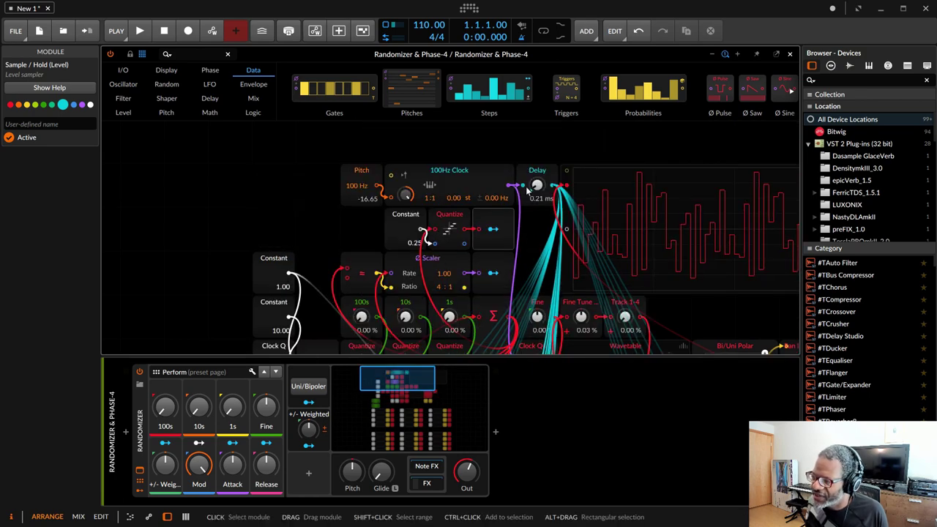
{"action": "scroll", "coordinate": [489, 282], "scroll_direction": "down", "scroll_amount": 4}
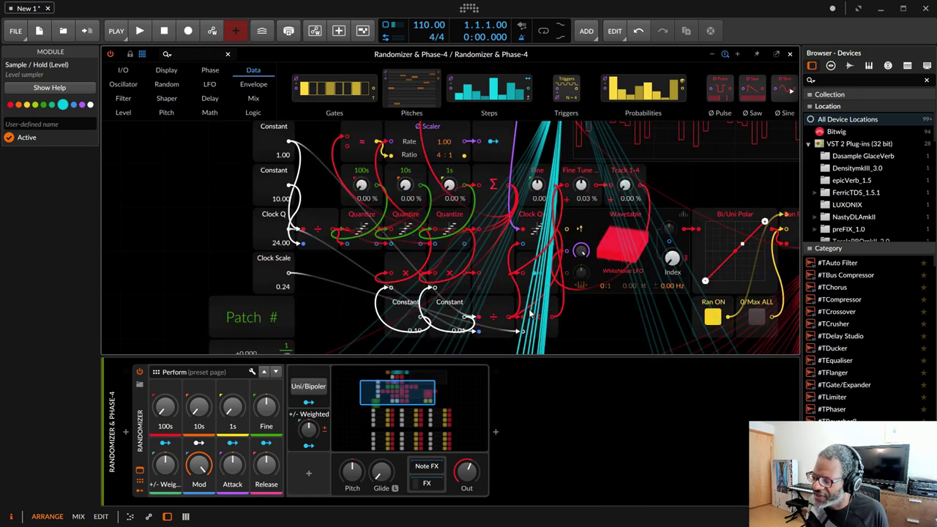
{"action": "scroll", "coordinate": [449, 227], "scroll_direction": "down", "scroll_amount": 4}
{"action": "scroll", "coordinate": [532, 298], "scroll_direction": "down", "scroll_amount": 5}
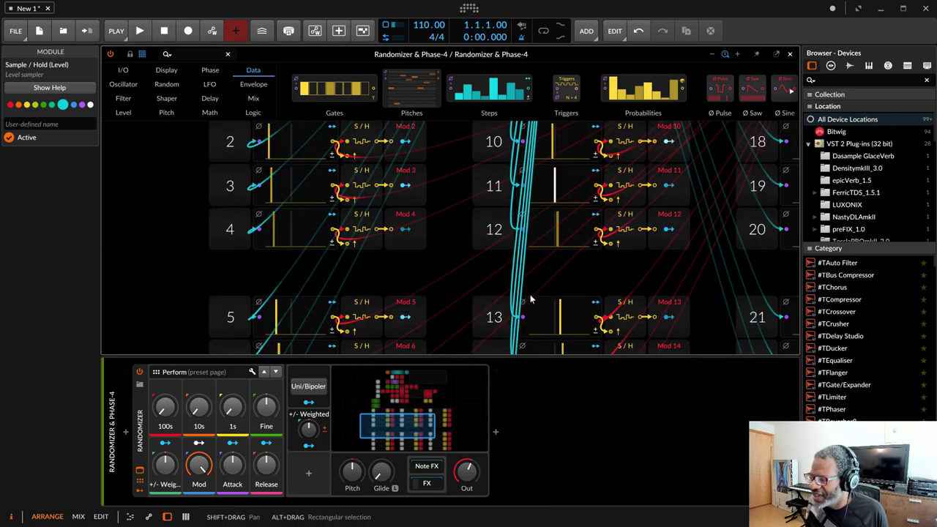
{"action": "scroll", "coordinate": [532, 298], "scroll_direction": "right", "scroll_amount": 1}
{"action": "scroll", "coordinate": [532, 298], "scroll_direction": "right", "scroll_amount": 2}
{"action": "scroll", "coordinate": [555, 237], "scroll_direction": "up", "scroll_amount": 4}
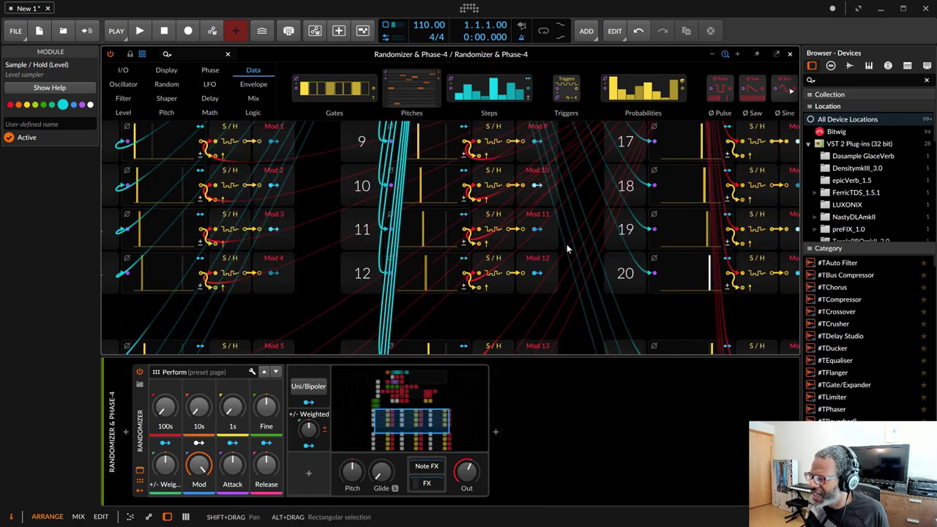
{"action": "scroll", "coordinate": [703, 245], "scroll_direction": "right", "scroll_amount": 1}
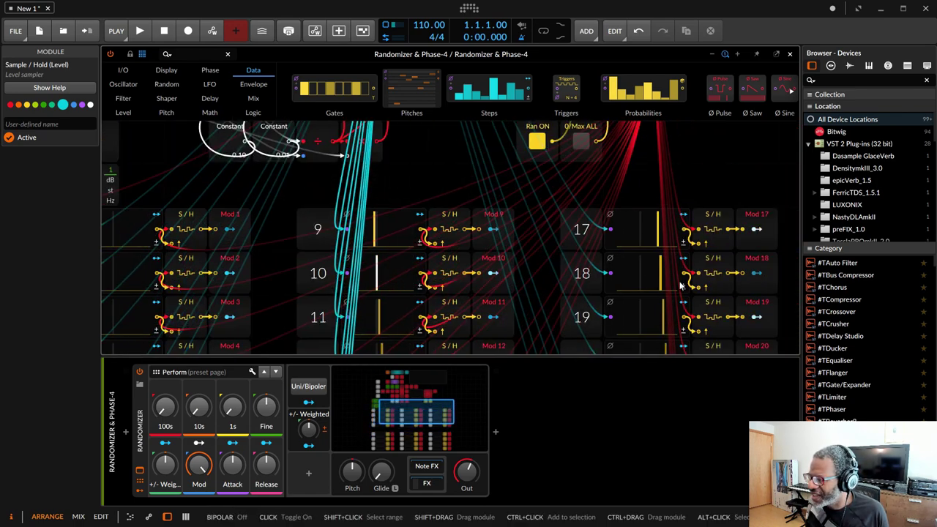
{"action": "scroll", "coordinate": [688, 271], "scroll_direction": "down", "scroll_amount": 7}
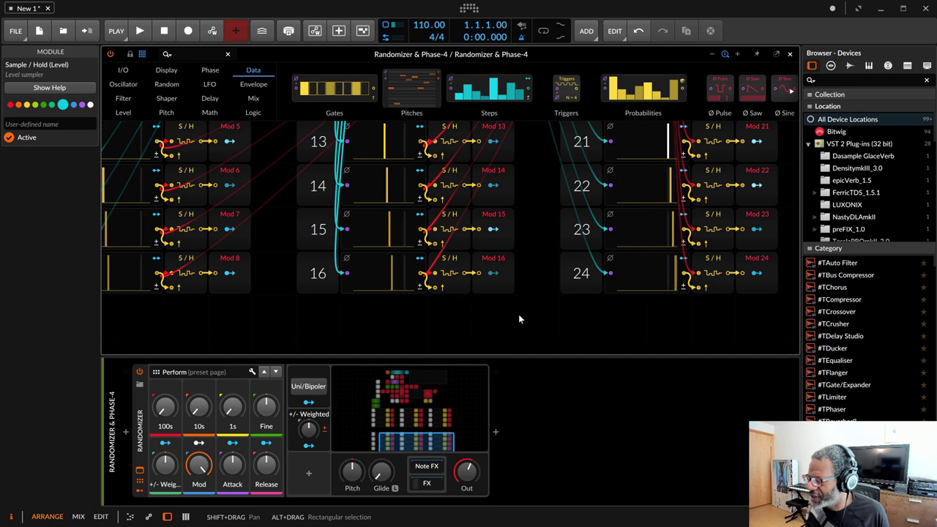
{"action": "scroll", "coordinate": [518, 313], "scroll_direction": "up", "scroll_amount": 2}
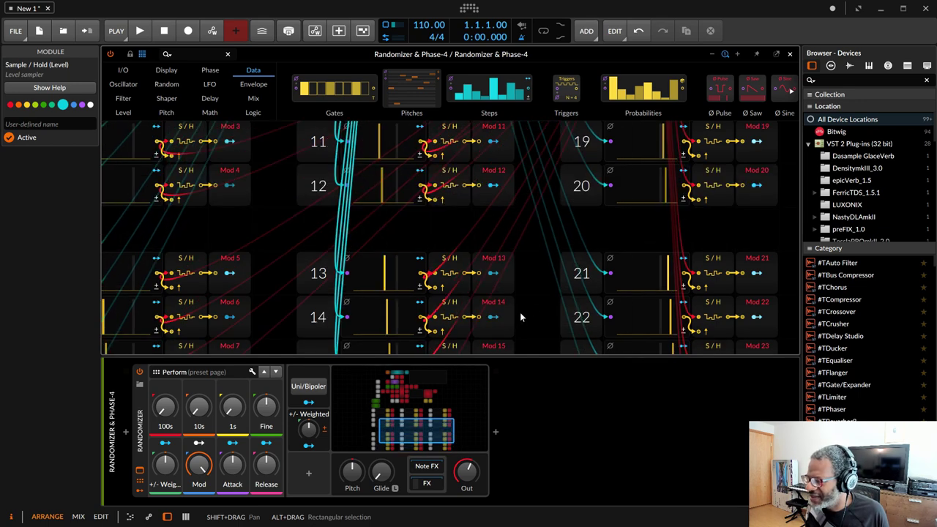
{"action": "scroll", "coordinate": [519, 312], "scroll_direction": "up", "scroll_amount": 2}
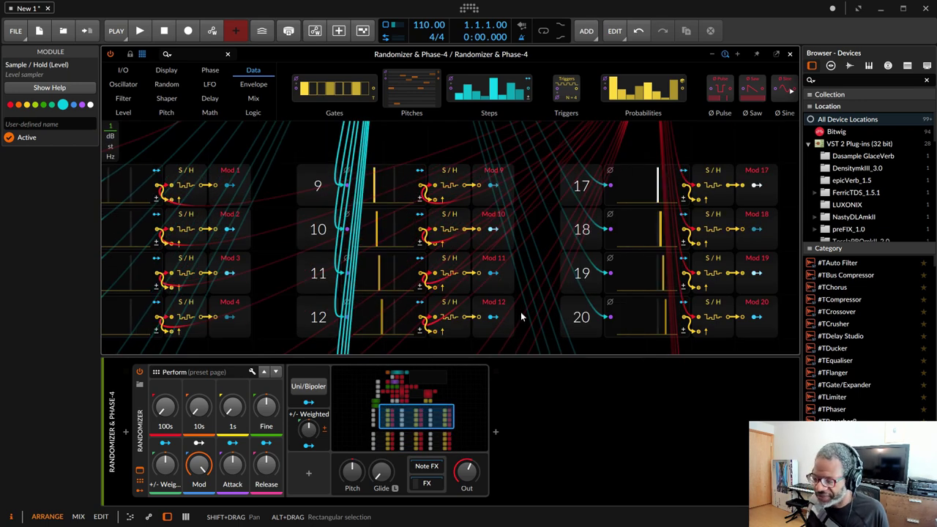
Step: Raise the randomizer's 1s and 10s dials, then switch to the Poly Grid track
{"action": "scroll", "coordinate": [431, 148], "scroll_direction": "up", "scroll_amount": 3}
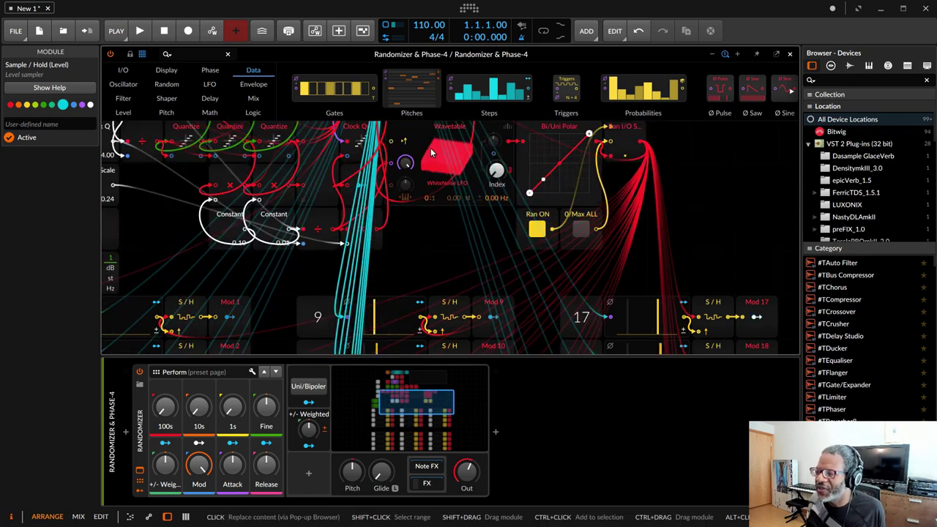
{"action": "scroll", "coordinate": [431, 148], "scroll_direction": "up", "scroll_amount": 3}
{"action": "scroll", "coordinate": [287, 300], "scroll_direction": "left", "scroll_amount": 3}
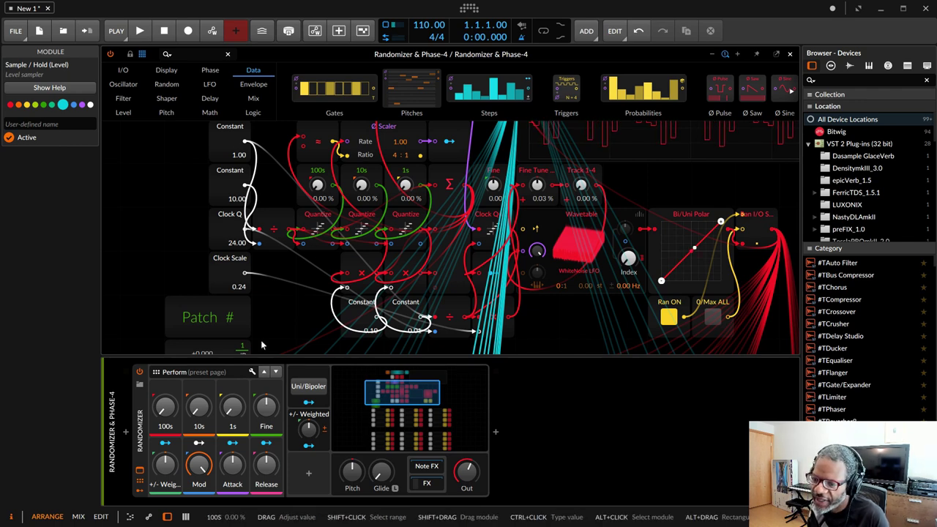
{"action": "left_click_drag", "start_coordinate": [232, 408], "coordinate": [232, 377]}
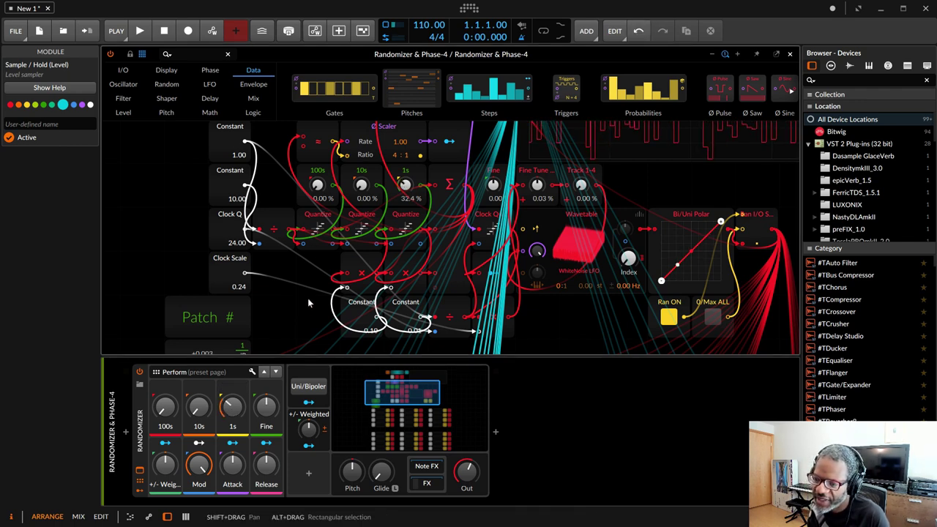
{"action": "scroll", "coordinate": [309, 302], "scroll_direction": "down", "scroll_amount": 2}
{"action": "left_click_drag", "start_coordinate": [198, 407], "coordinate": [166, 421]}
{"action": "scroll", "coordinate": [574, 293], "scroll_direction": "up", "scroll_amount": 3}
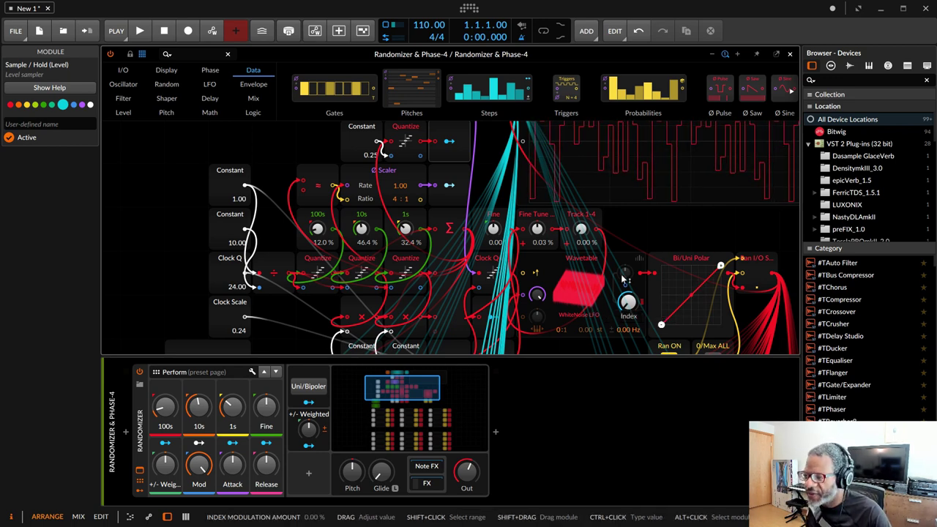
{"action": "key", "text": "Up"}
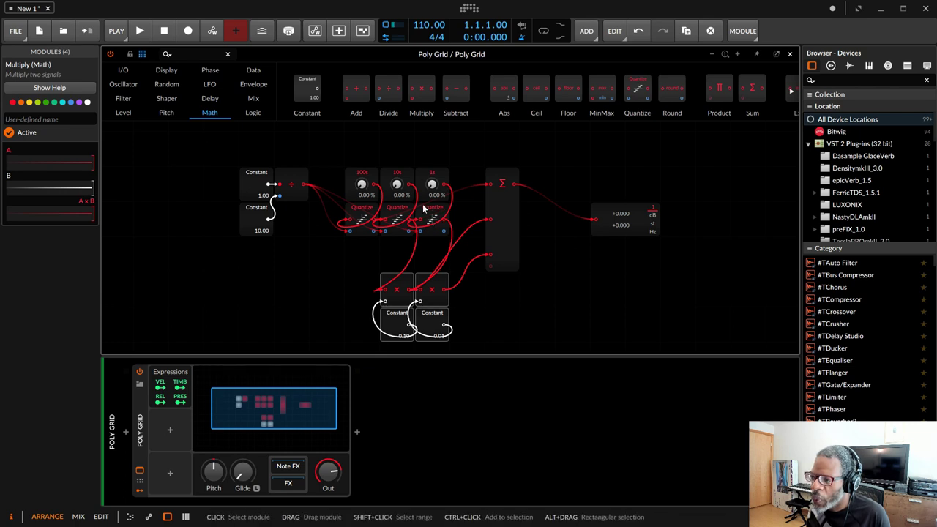
Step: Delete the Multiply/Constant pair, set the 1s dial to 100%, and pull Divide away from the Quantizers
{"action": "left_click_drag", "start_coordinate": [472, 326], "coordinate": [360, 286]}
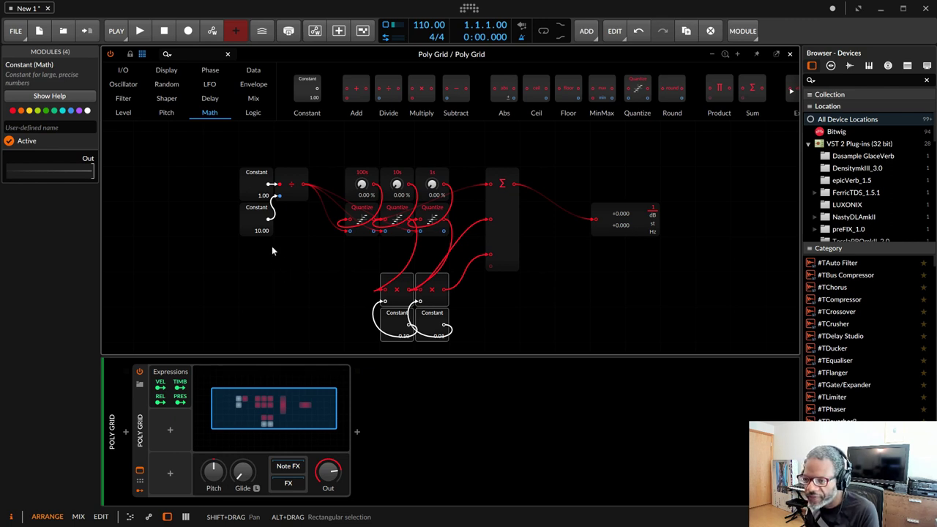
{"action": "key", "text": "Delete"}
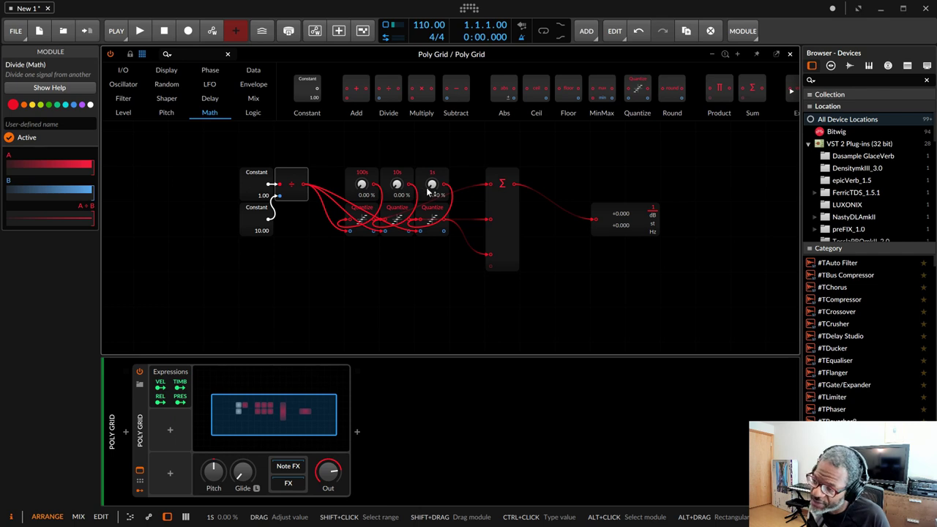
{"action": "left_click_drag", "start_coordinate": [432, 189], "coordinate": [432, 175]}
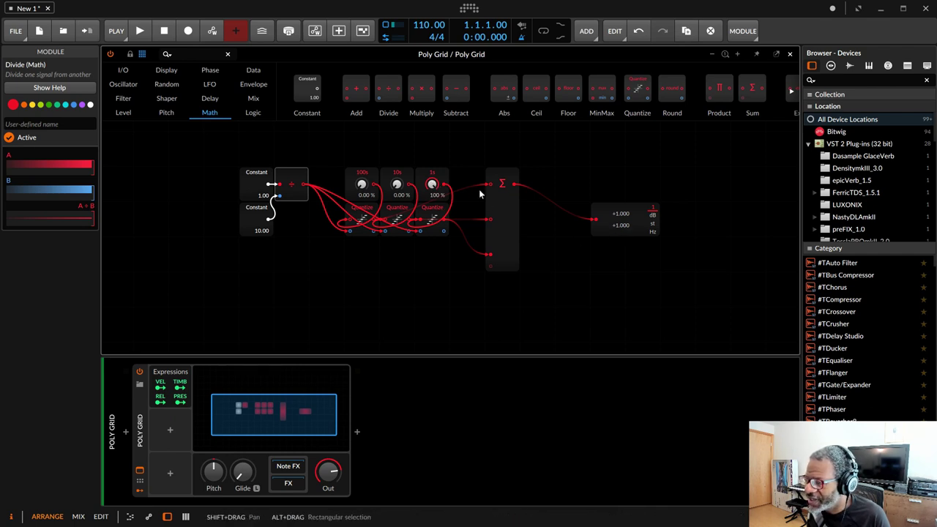
{"action": "mouse_move", "coordinate": [432, 184]}
{"action": "left_mouse_down"}
{"action": "mouse_move", "coordinate": [432, 192]}
{"action": "mouse_move", "coordinate": [432, 184]}
{"action": "left_mouse_up"}
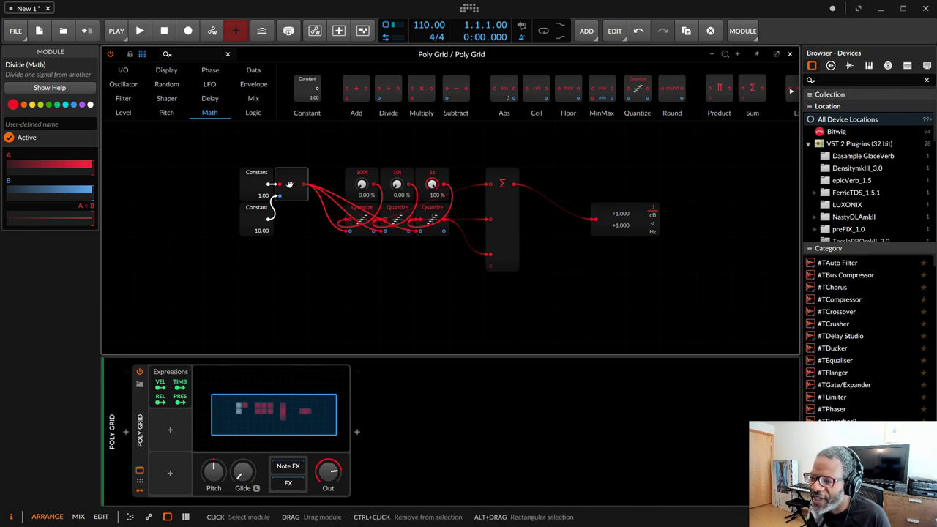
{"action": "left_click_drag", "start_coordinate": [280, 184], "coordinate": [281, 289]}
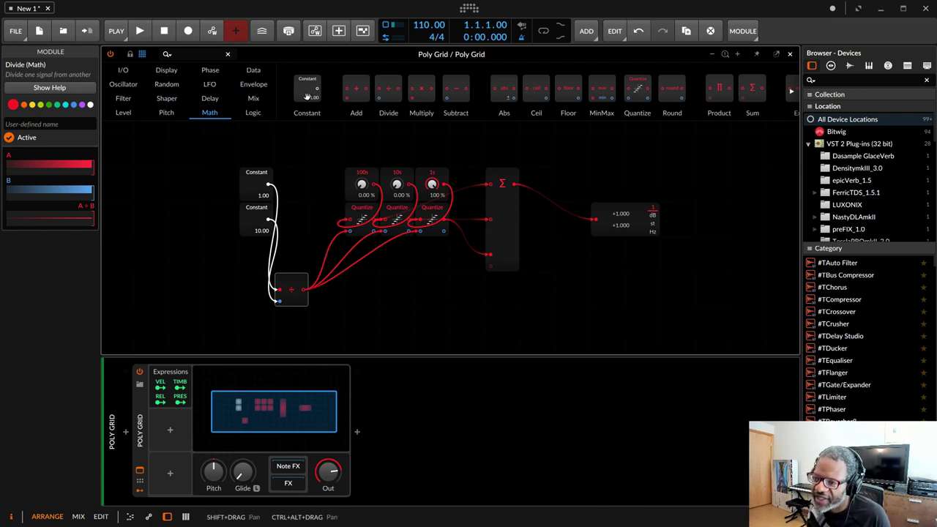
Step: Add a 0.10 Constant beside the other Constants and wire it to the third Quantize
{"action": "left_click_drag", "start_coordinate": [307, 89], "coordinate": [349, 231]}
{"action": "left_click", "coordinate": [298, 232]}
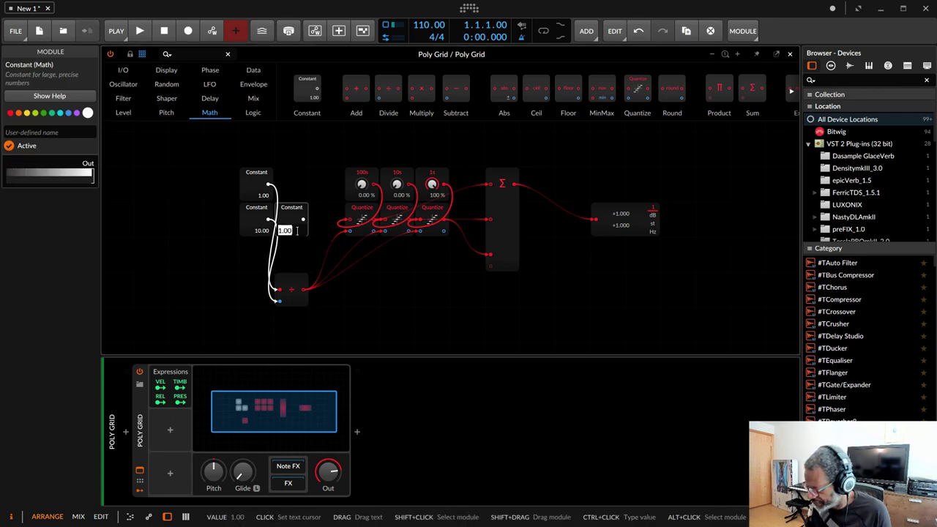
{"action": "left_click", "coordinate": [301, 231], "text": "ctrl"}
{"action": "type", "text": ".1"}
{"action": "key", "text": "Return"}
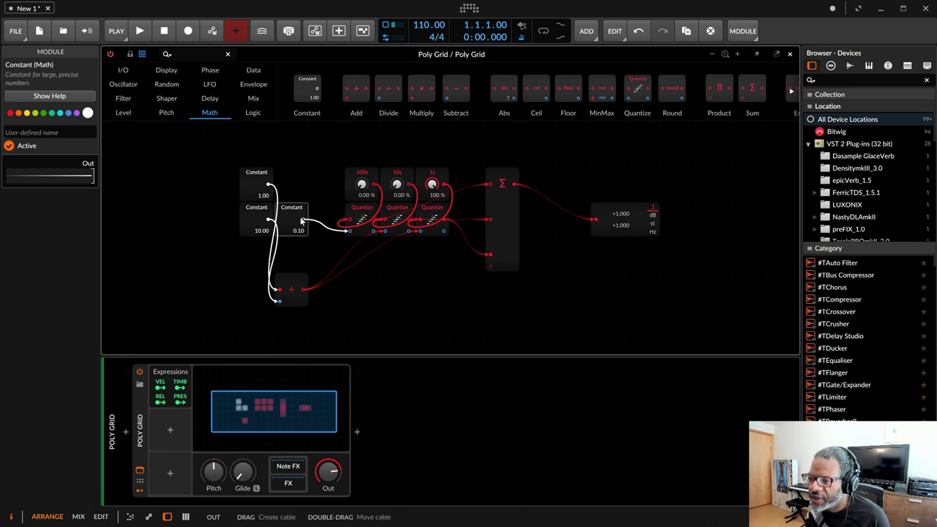
{"action": "left_click_drag", "start_coordinate": [301, 220], "coordinate": [417, 231]}
{"action": "left_click_drag", "start_coordinate": [432, 184], "coordinate": [432, 191]}
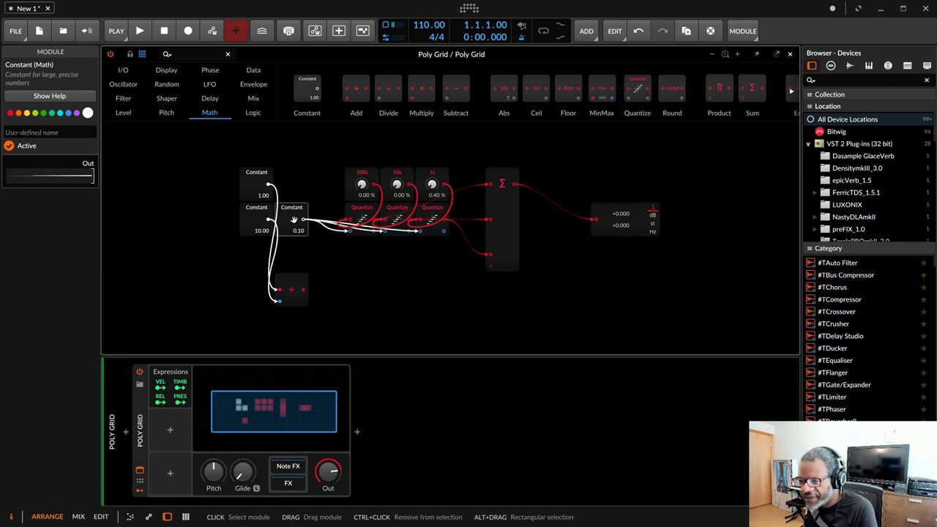
Step: Move Divide back, wire it to the second and third Quantize, and return the 1s dial to 0%
{"action": "left_click_drag", "start_coordinate": [306, 305], "coordinate": [338, 220]}
{"action": "left_click_drag", "start_coordinate": [304, 184], "coordinate": [385, 231]}
{"action": "left_click_drag", "start_coordinate": [305, 184], "coordinate": [417, 235]}
{"action": "left_click_drag", "start_coordinate": [432, 185], "coordinate": [432, 139]}
{"action": "left_click_drag", "start_coordinate": [432, 185], "coordinate": [431, 226]}
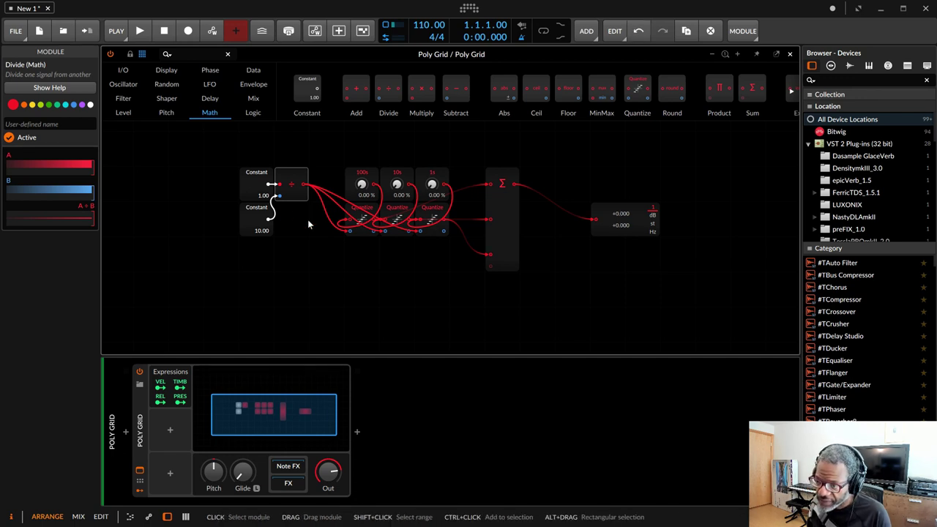
Step: Edit the 10.00 Constant's value, leaving it at 10.00
{"action": "left_click", "coordinate": [262, 233], "text": "ctrl"}
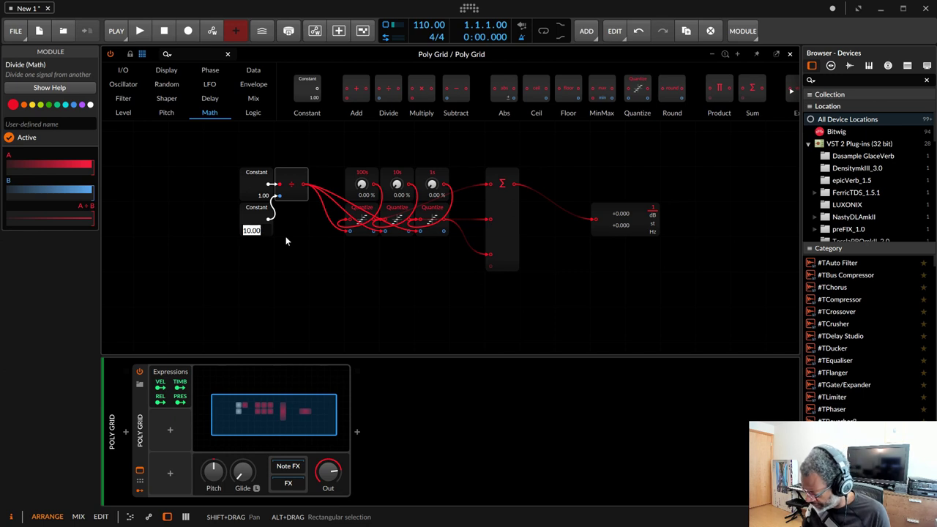
{"action": "type", "text": "9.999"}
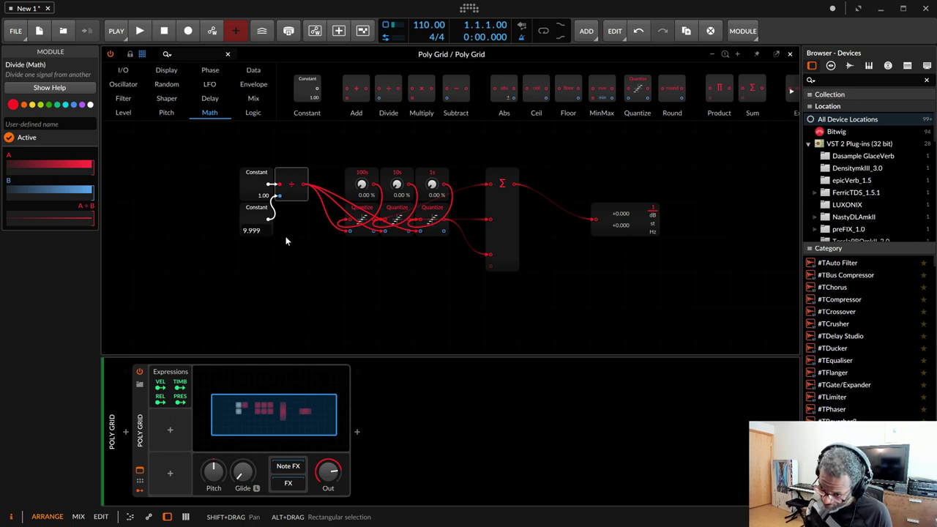
{"action": "key", "text": "Return"}
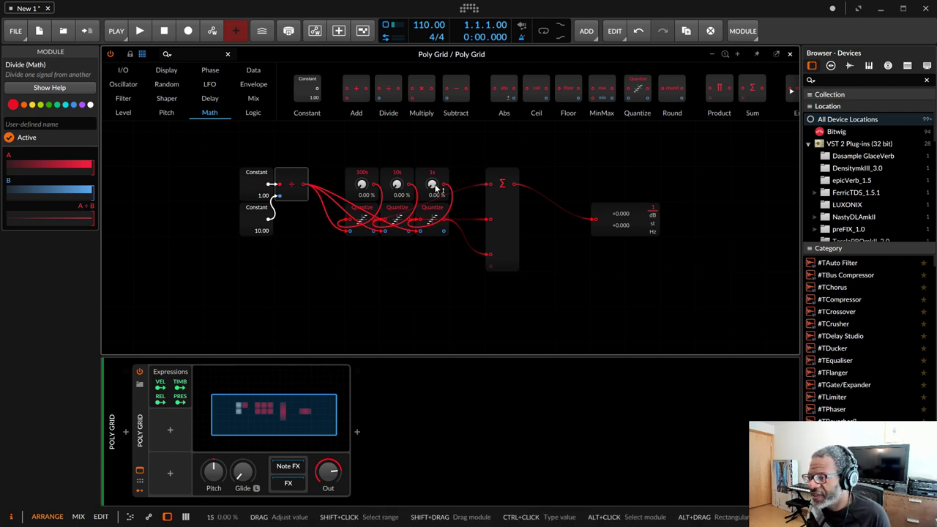
Step: Push the 1s, 10s and 100s dials up to test the output, then drop all three to 0%
{"action": "left_click_drag", "start_coordinate": [432, 184], "coordinate": [431, 139]}
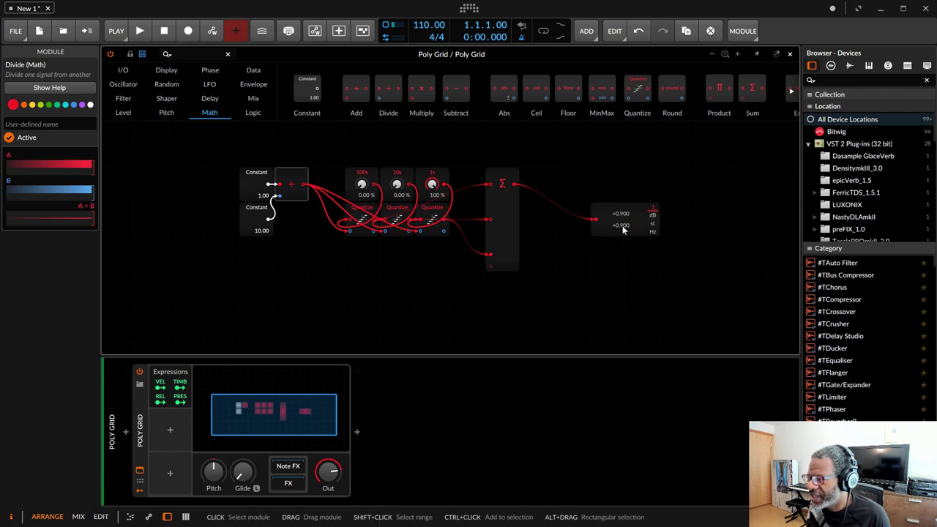
{"action": "left_click_drag", "start_coordinate": [432, 183], "coordinate": [432, 220]}
{"action": "left_click_drag", "start_coordinate": [396, 184], "coordinate": [424, 146]}
{"action": "left_click_drag", "start_coordinate": [361, 184], "coordinate": [361, 160]}
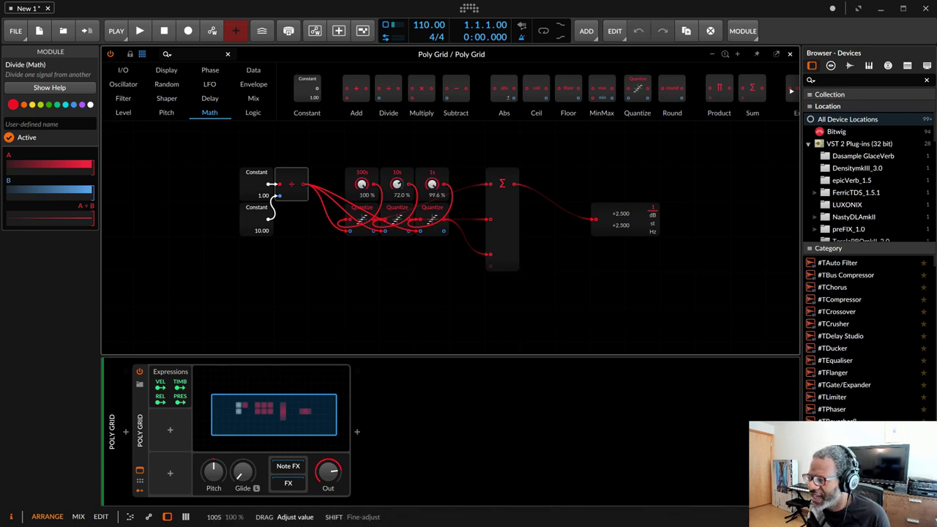
{"action": "left_click_drag", "start_coordinate": [397, 184], "coordinate": [397, 220]}
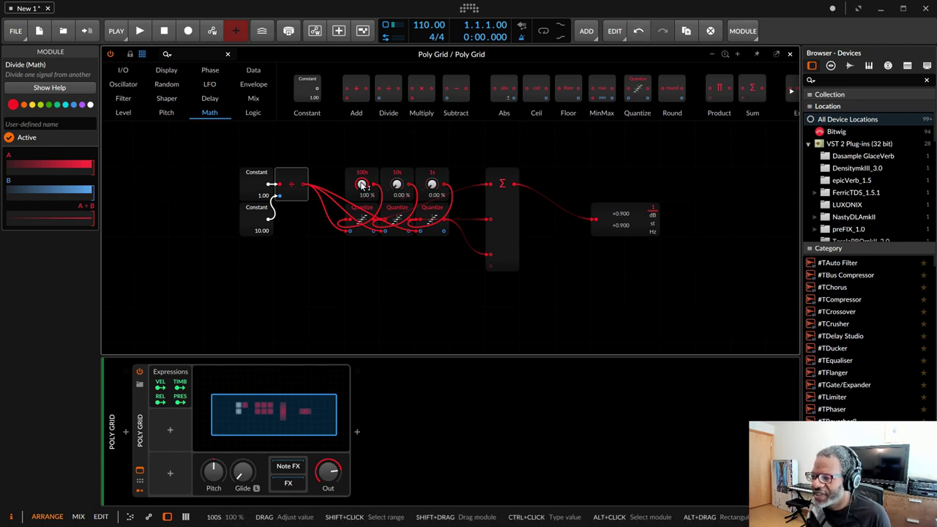
{"action": "left_click_drag", "start_coordinate": [361, 184], "coordinate": [361, 220]}
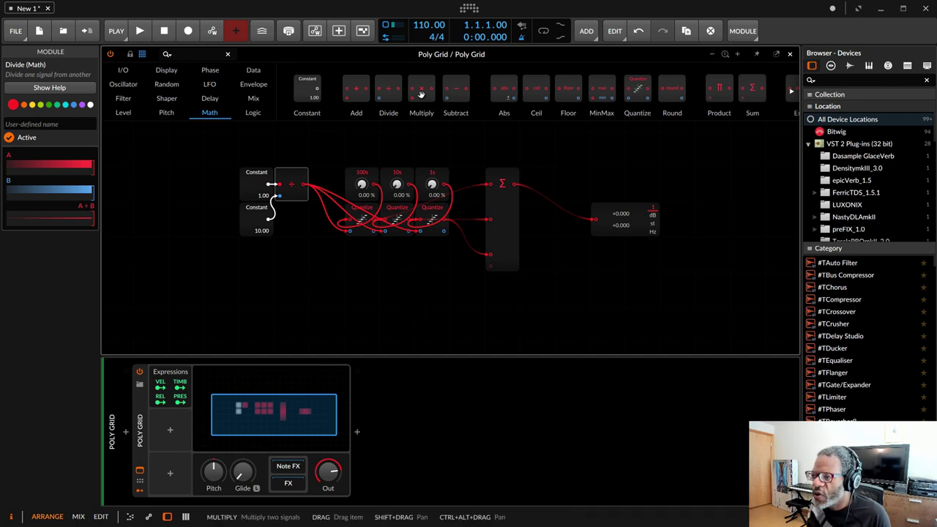
Step: Add Multiply and Constant modules and set the two Constants to 0.10 and 0.01
{"action": "left_click_drag", "start_coordinate": [421, 89], "coordinate": [390, 264]}
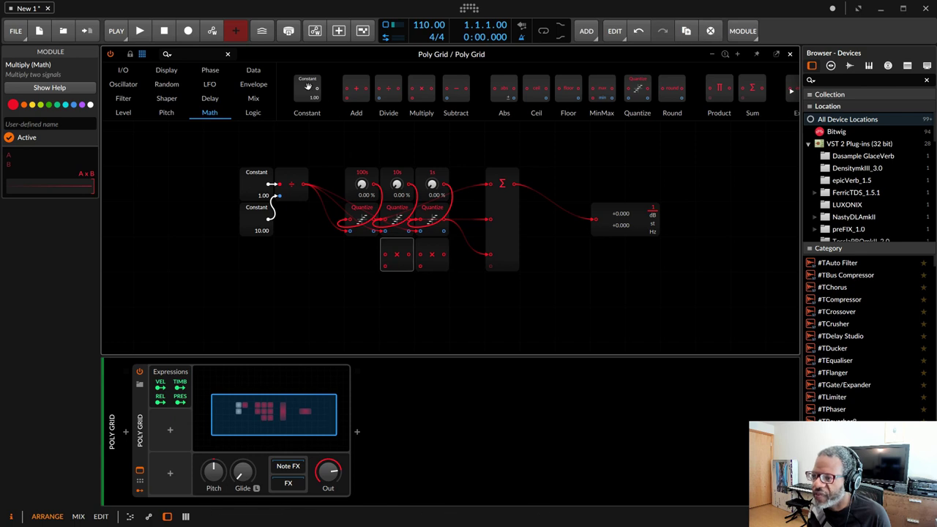
{"action": "left_click_drag", "start_coordinate": [307, 88], "coordinate": [419, 265]}
{"action": "double_click", "coordinate": [427, 300]}
{"action": "type", "text": "0.01"}
{"action": "key", "text": "Return"}
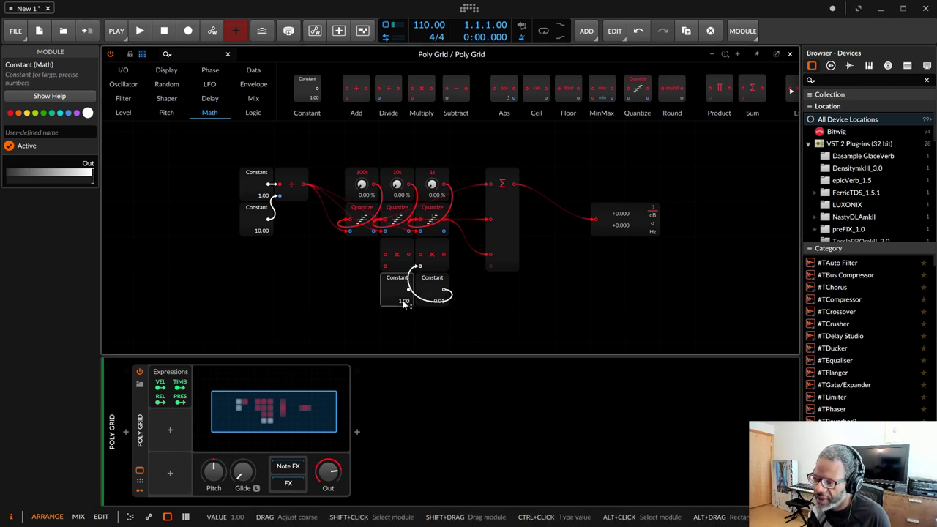
{"action": "double_click", "coordinate": [402, 300]}
{"action": "type", "text": ".1"}
{"action": "key", "text": "Return"}
Step: Wire the 0.10 Constant and the 10s and 1s Quantize outputs into the multipliers, then raise the 1s dial to 100% (+0.009)
{"action": "left_click_drag", "start_coordinate": [408, 290], "coordinate": [384, 266]}
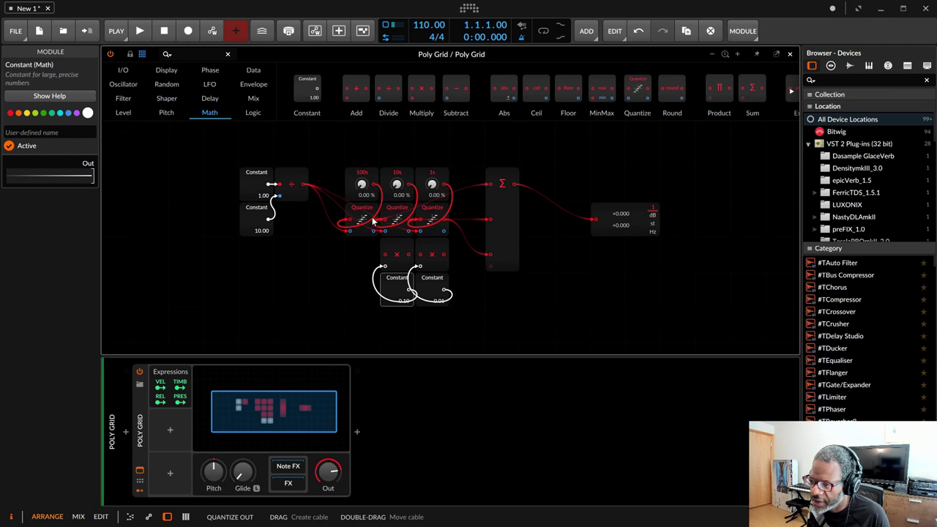
{"action": "left_click_drag", "start_coordinate": [411, 221], "coordinate": [390, 256]}
{"action": "left_click_drag", "start_coordinate": [445, 222], "coordinate": [488, 253]}
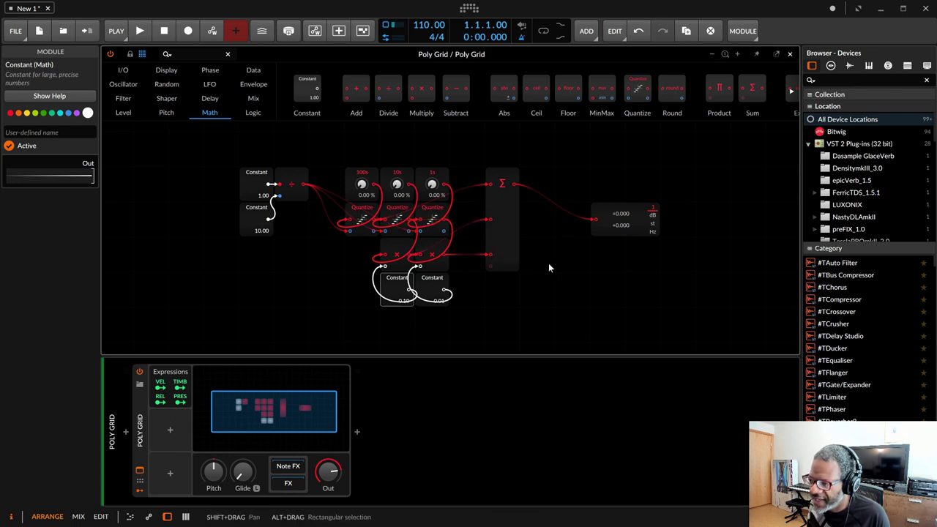
{"action": "scroll", "coordinate": [505, 256], "scroll_direction": "down", "scroll_amount": 2}
{"action": "left_click_drag", "start_coordinate": [433, 150], "coordinate": [589, 191]}
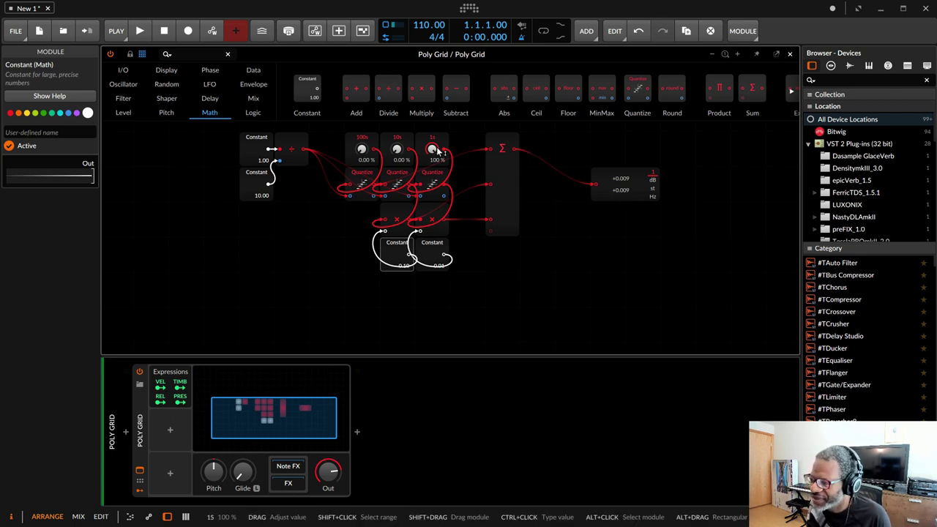
Step: Set the dials to 45.6%, 42.4% and 2.80% for a +0.440 readout, and nudge the Value Readout right
{"action": "left_click_drag", "start_coordinate": [432, 149], "coordinate": [361, 154]}
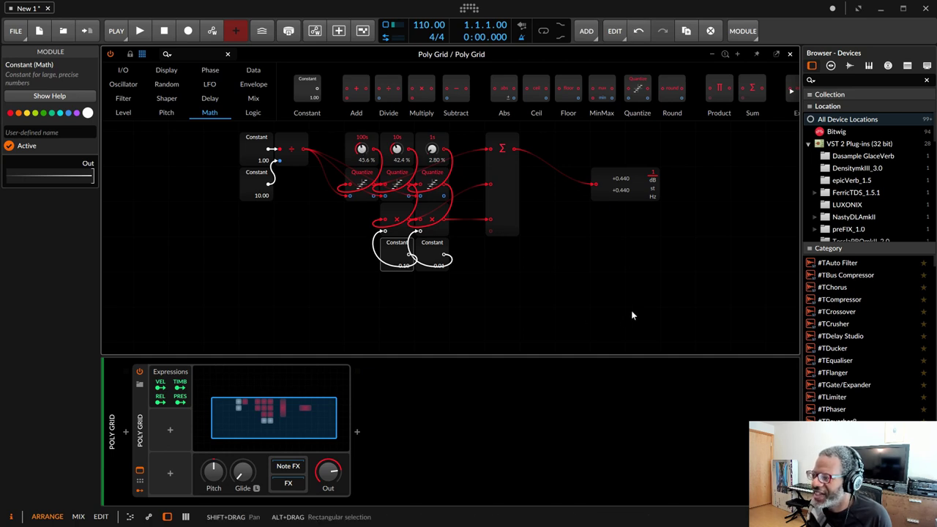
{"action": "scroll", "coordinate": [635, 303], "scroll_direction": "up", "scroll_amount": 2}
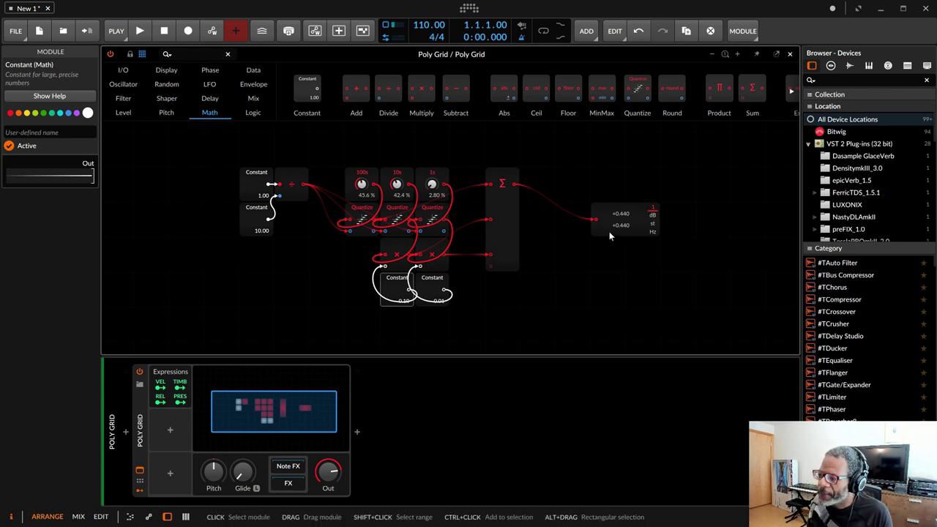
{"action": "left_click_drag", "start_coordinate": [609, 231], "coordinate": [643, 233]}
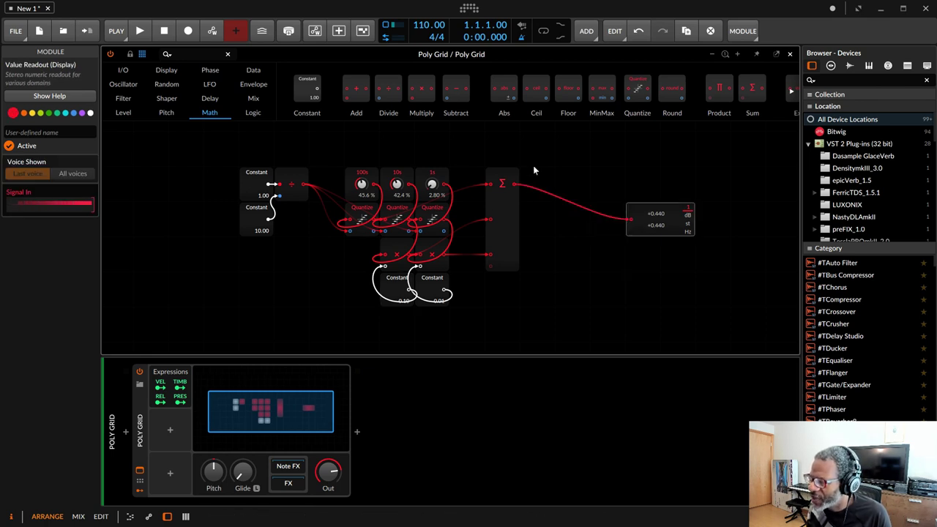
{"action": "scroll", "coordinate": [560, 274], "scroll_direction": "down", "scroll_amount": 2}
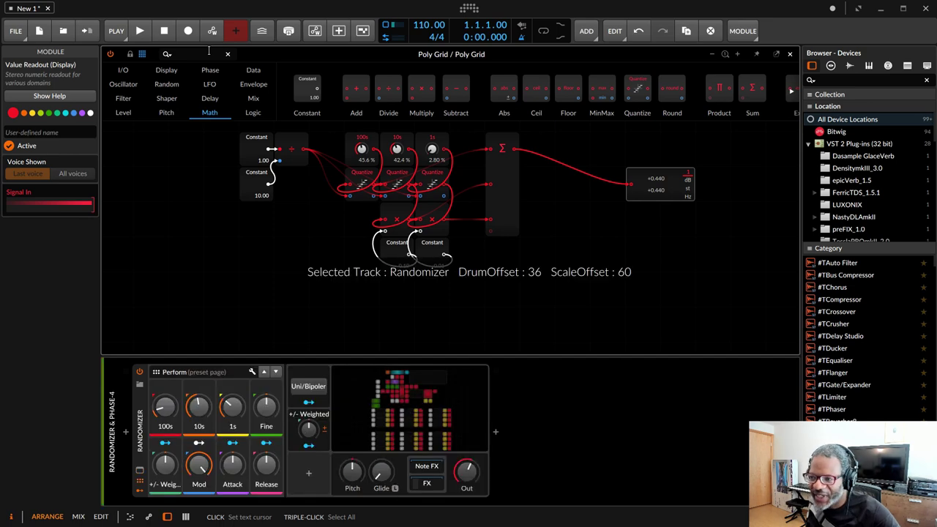
{"action": "left_click", "coordinate": [408, 414]}
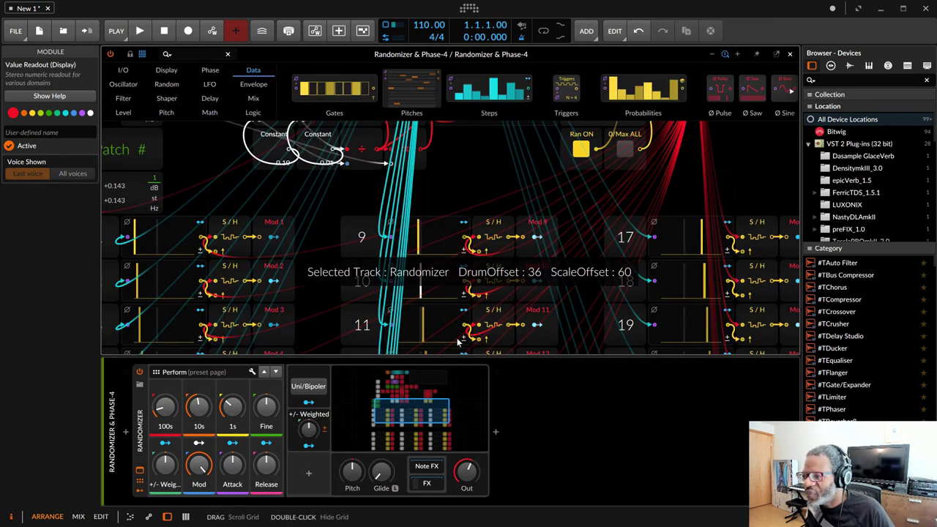
{"action": "left_click", "coordinate": [484, 190]}
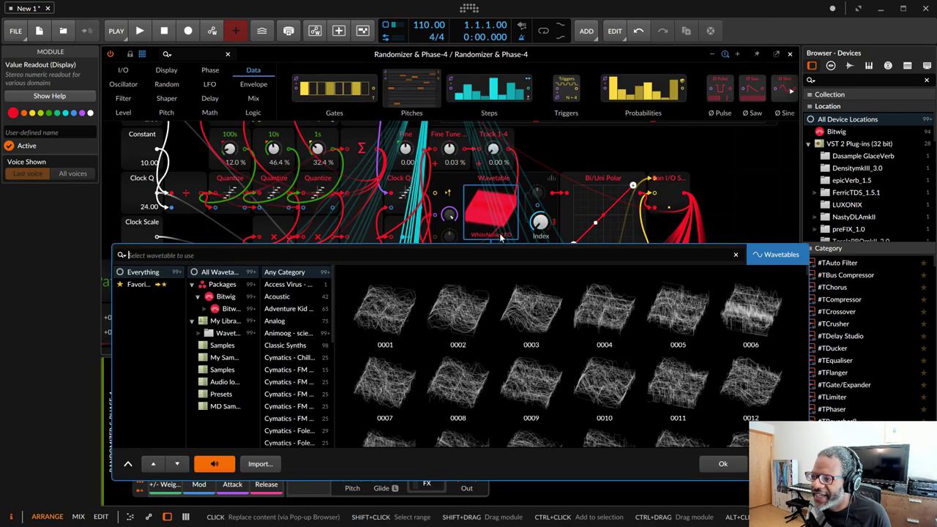
{"action": "key", "text": "Escape"}
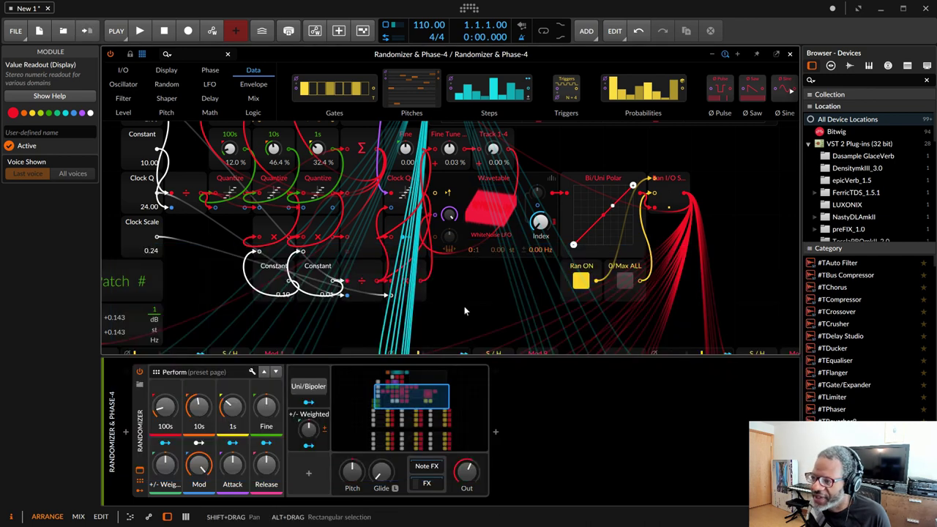
{"action": "scroll", "coordinate": [464, 306], "scroll_direction": "up", "scroll_amount": 2}
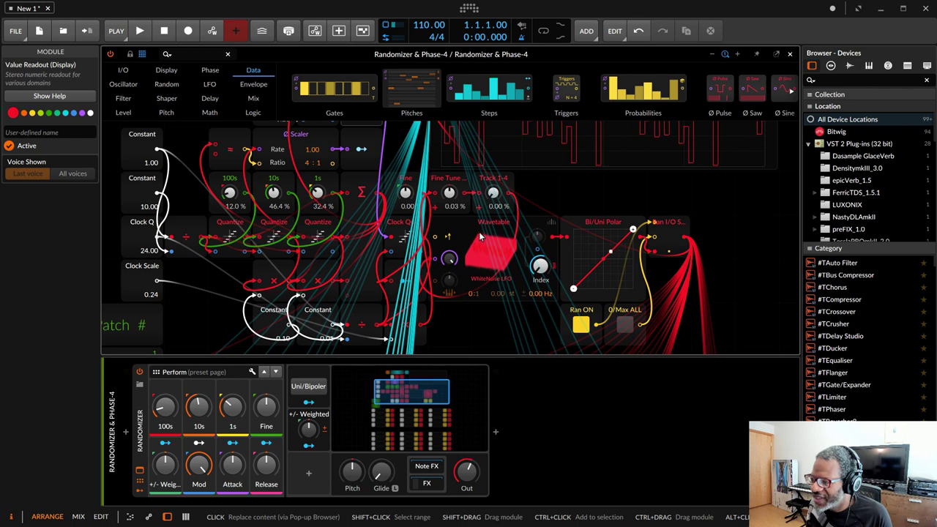
{"action": "mouse_move", "coordinate": [479, 235]}
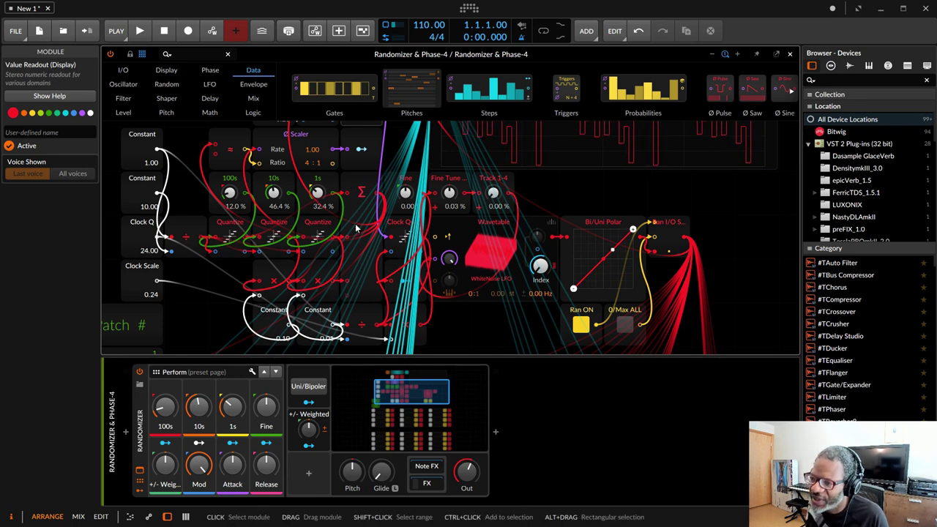
{"action": "scroll", "coordinate": [355, 224], "scroll_direction": "up", "scroll_amount": 2}
{"action": "scroll", "coordinate": [355, 223], "scroll_direction": "up", "scroll_amount": 2}
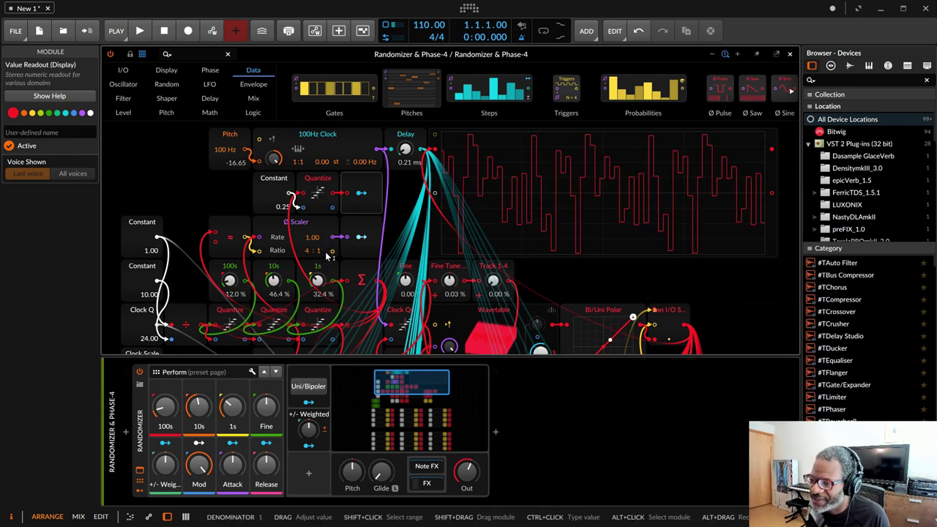
{"action": "scroll", "coordinate": [483, 292], "scroll_direction": "down", "scroll_amount": 2}
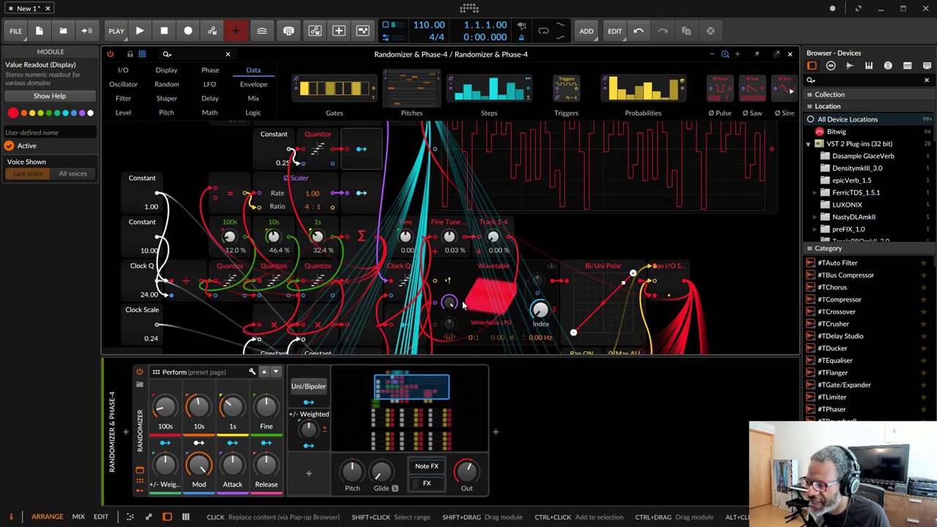
{"action": "scroll", "coordinate": [443, 301], "scroll_direction": "down", "scroll_amount": 4}
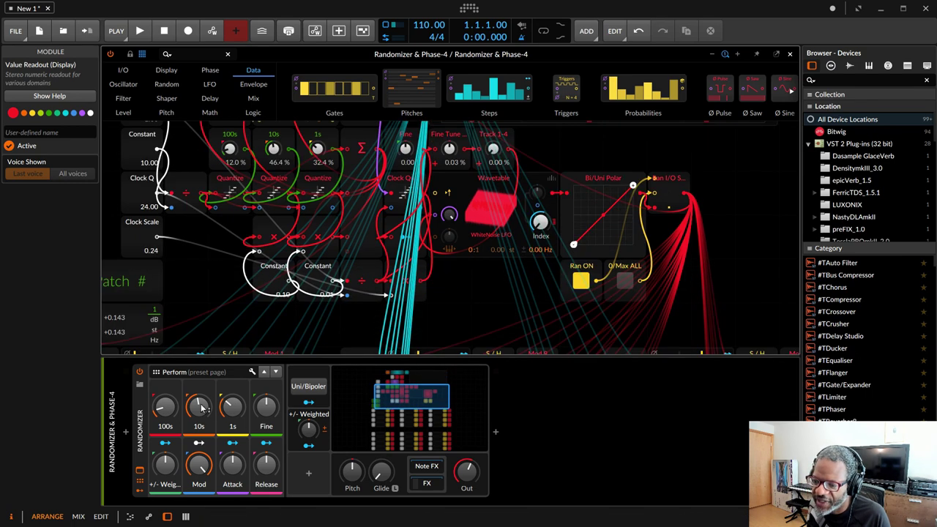
{"action": "left_click_drag", "start_coordinate": [198, 407], "coordinate": [234, 434]}
{"action": "scroll", "coordinate": [226, 309], "scroll_direction": "left", "scroll_amount": 2}
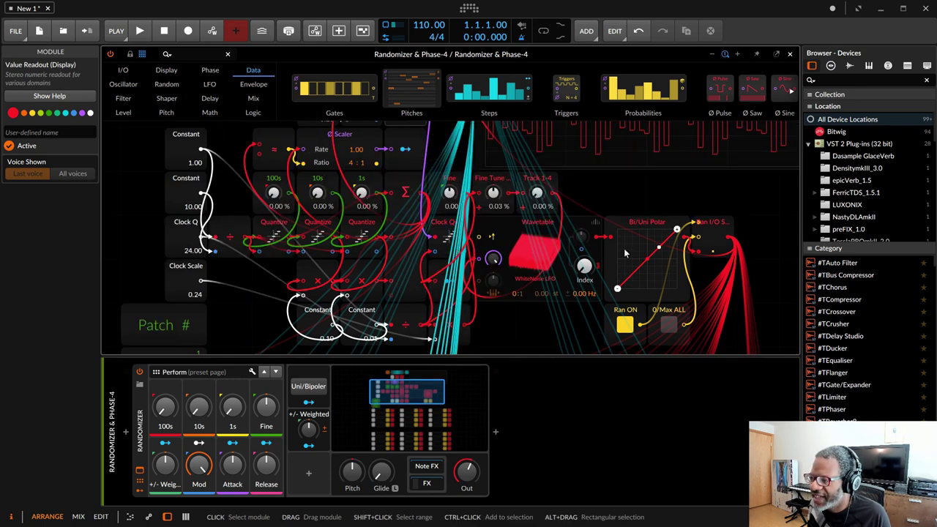
{"action": "scroll", "coordinate": [217, 324], "scroll_direction": "up", "scroll_amount": 2}
{"action": "left_click_drag", "start_coordinate": [233, 414], "coordinate": [233, 352]}
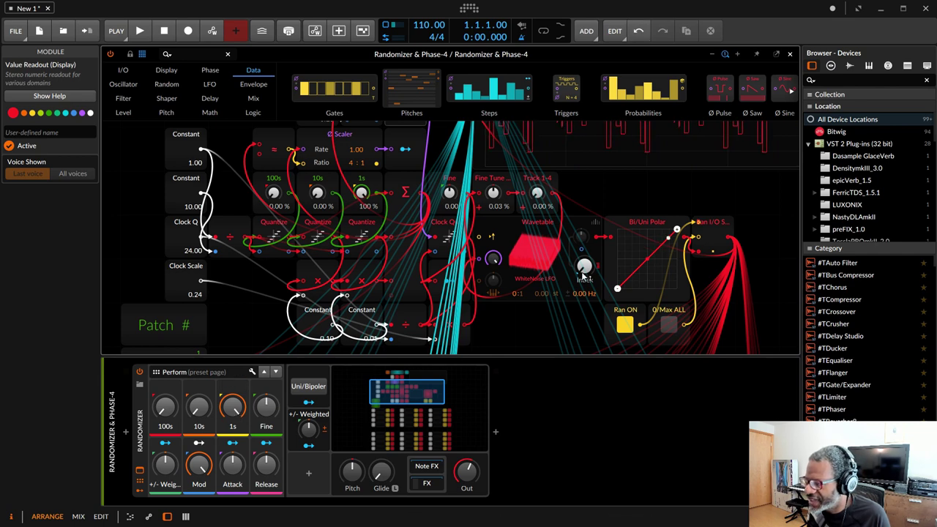
{"action": "scroll", "coordinate": [327, 185], "scroll_direction": "up", "scroll_amount": 2}
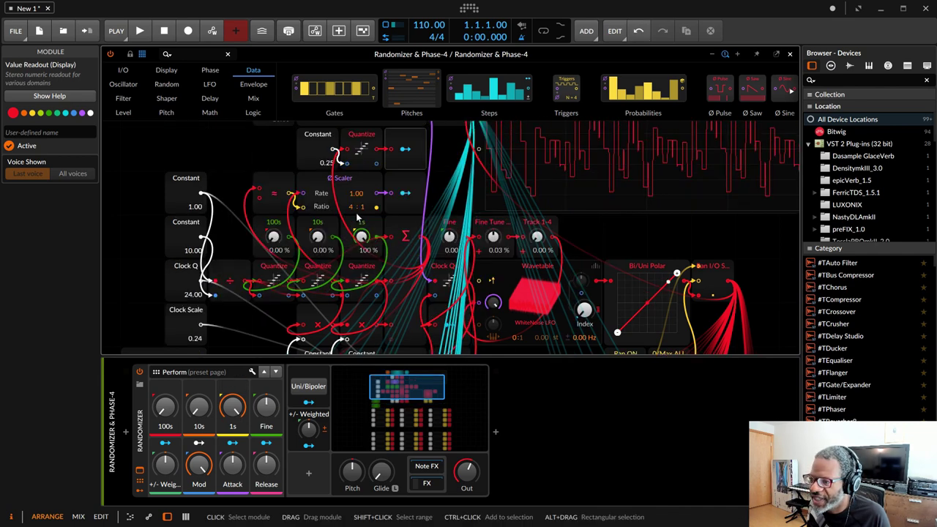
{"action": "left_click", "coordinate": [399, 203]}
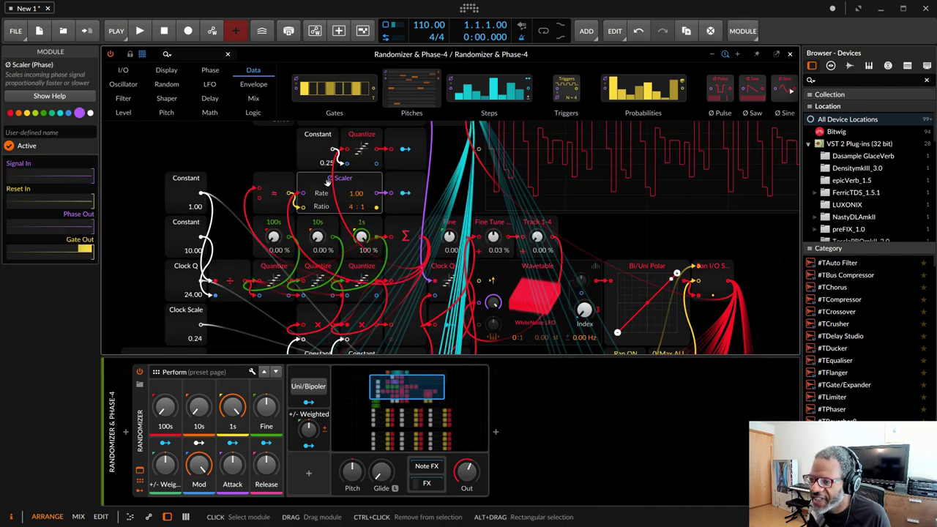
{"action": "left_click", "coordinate": [404, 193]}
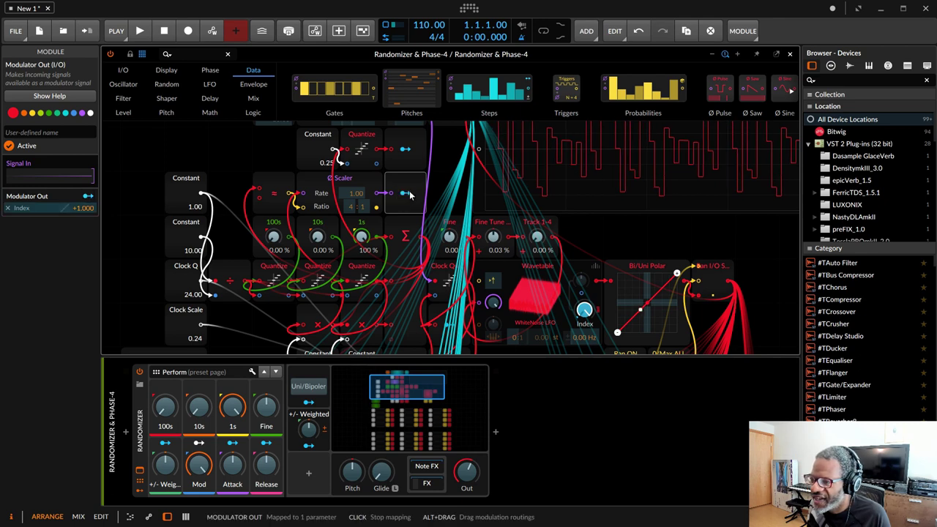
{"action": "left_click", "coordinate": [404, 192]}
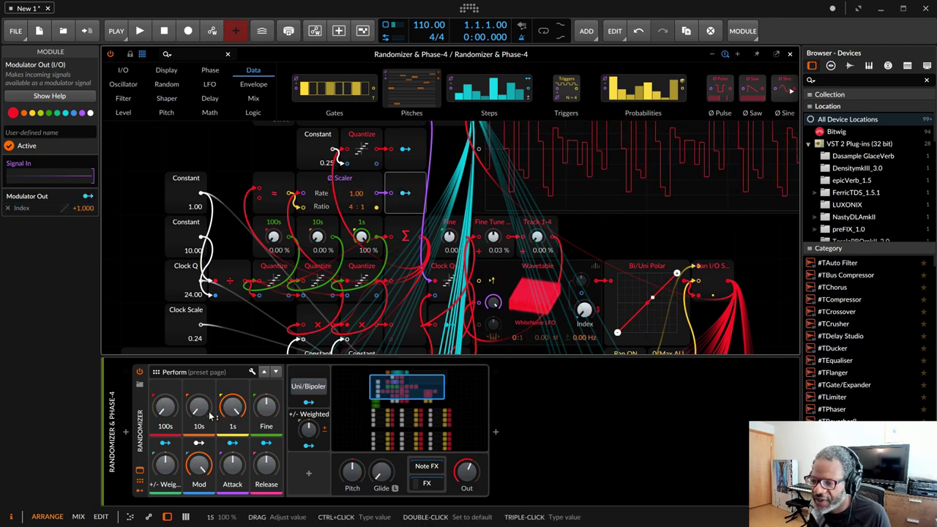
{"action": "mouse_move", "coordinate": [198, 407]}
{"action": "left_mouse_down"}
{"action": "mouse_move", "coordinate": [198, 398]}
{"action": "mouse_move", "coordinate": [165, 402]}
{"action": "mouse_move", "coordinate": [198, 402]}
{"action": "left_mouse_up"}
{"action": "scroll", "coordinate": [293, 322], "scroll_direction": "down", "scroll_amount": 3}
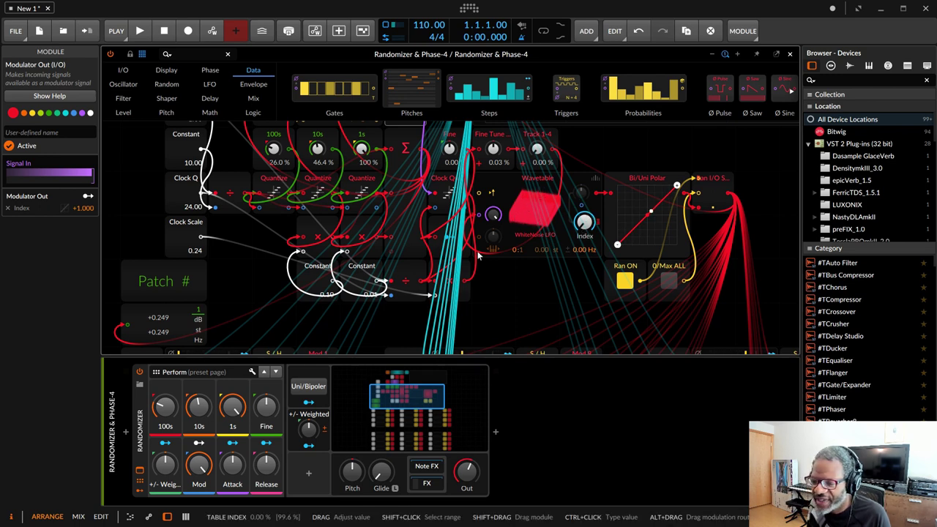
{"action": "left_click_drag", "start_coordinate": [205, 414], "coordinate": [205, 404]}
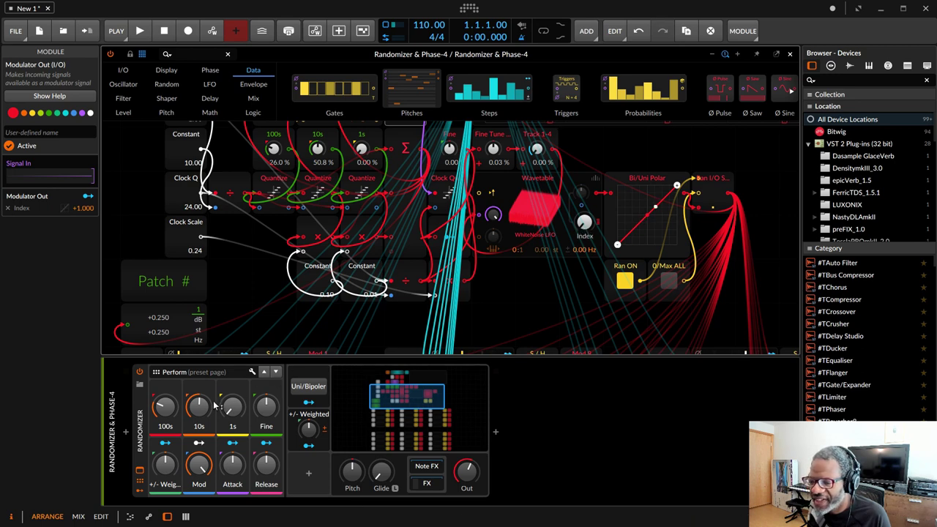
{"action": "left_click_drag", "start_coordinate": [165, 407], "coordinate": [164, 404]}
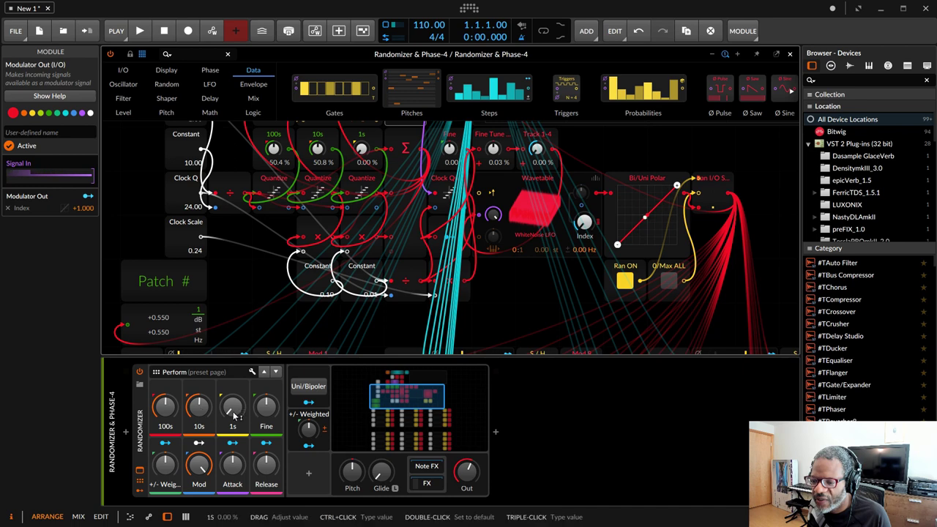
{"action": "left_click_drag", "start_coordinate": [232, 407], "coordinate": [232, 366]}
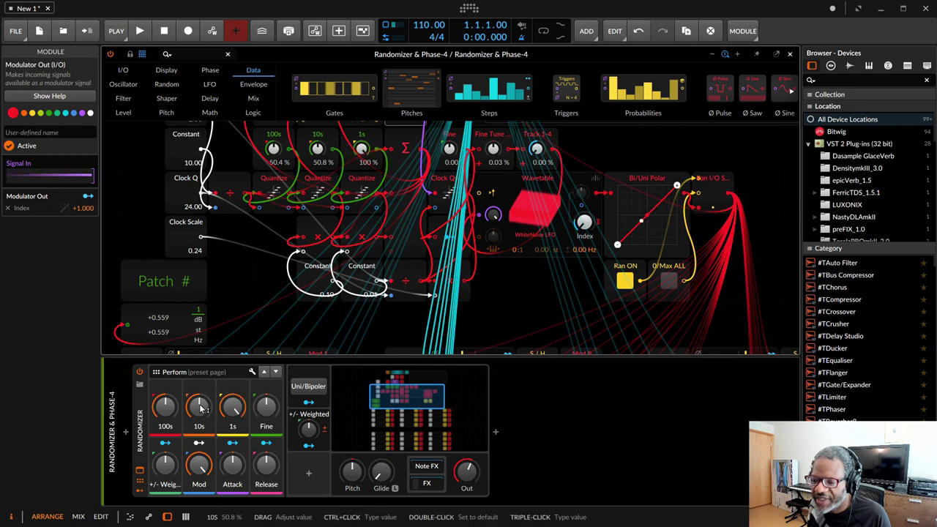
{"action": "left_click_drag", "start_coordinate": [198, 407], "coordinate": [199, 394]}
{"action": "left_click_drag", "start_coordinate": [165, 421], "coordinate": [164, 413]}
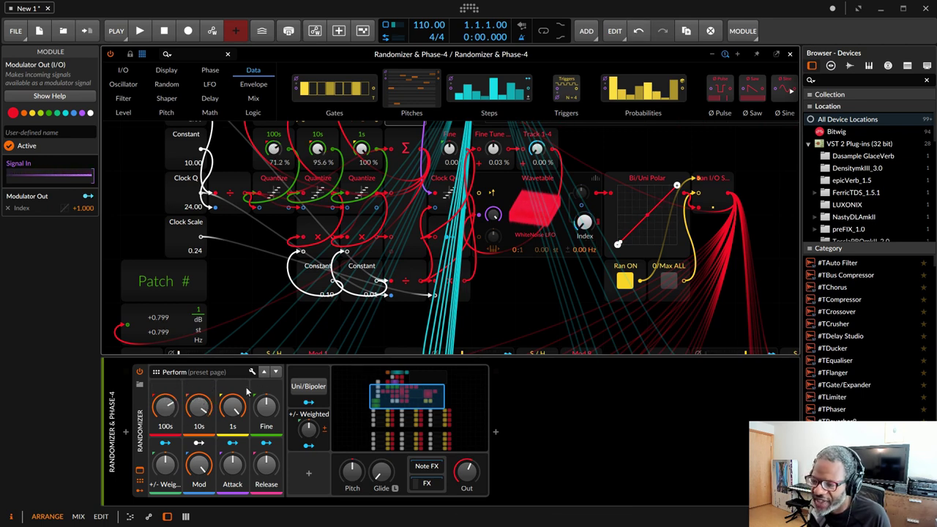
{"action": "scroll", "coordinate": [420, 264], "scroll_direction": "up", "scroll_amount": 3}
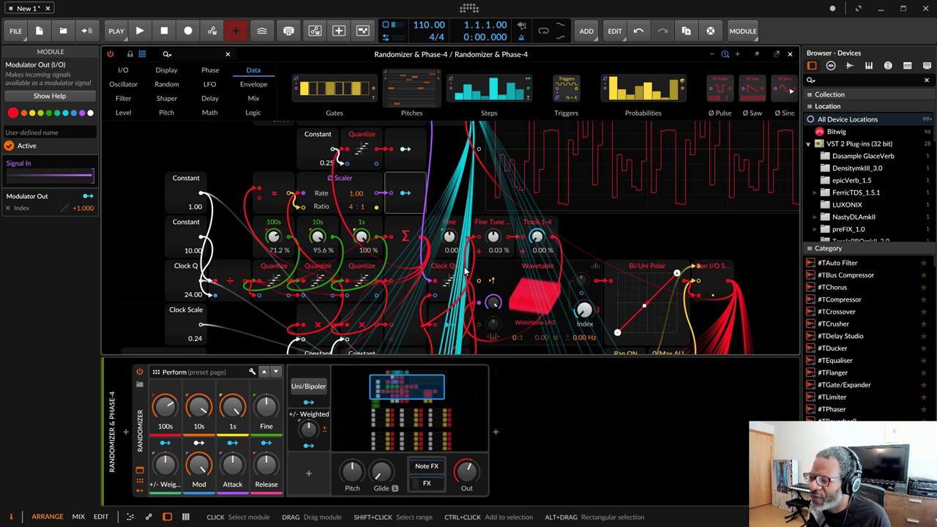
Step: Show the Track 1-4 bias module in the Inspector and list the Level category of Grid modules
{"action": "left_click", "coordinate": [539, 223]}
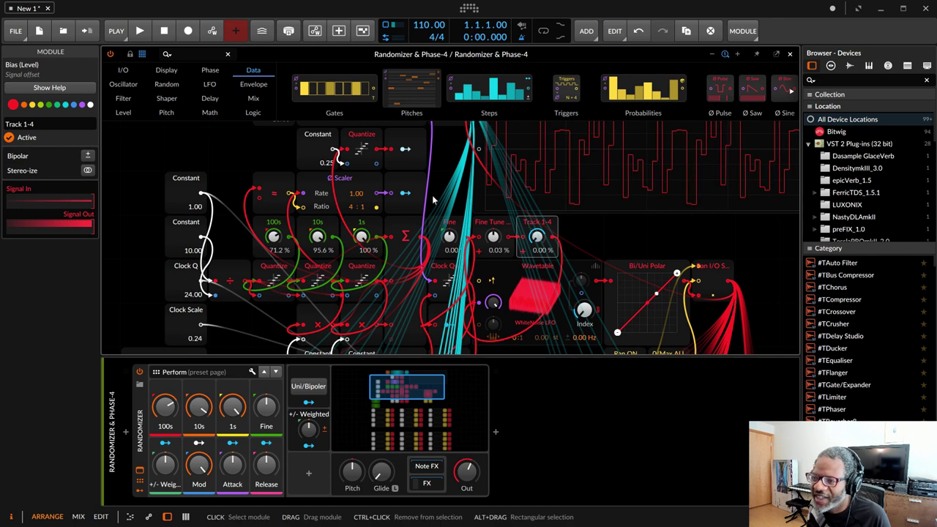
{"action": "left_click", "coordinate": [122, 114]}
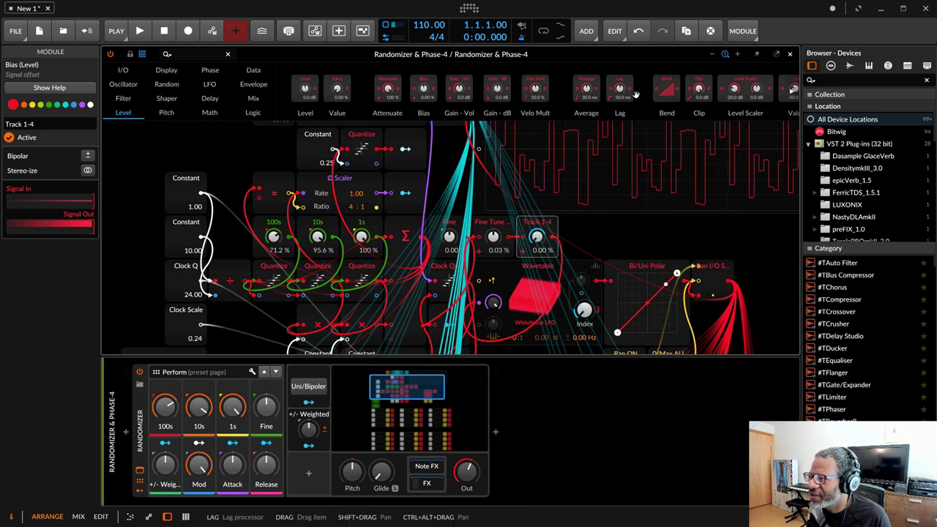
{"action": "scroll", "coordinate": [636, 94], "scroll_direction": "right", "scroll_amount": 3}
{"action": "scroll", "coordinate": [636, 94], "scroll_direction": "left", "scroll_amount": 3}
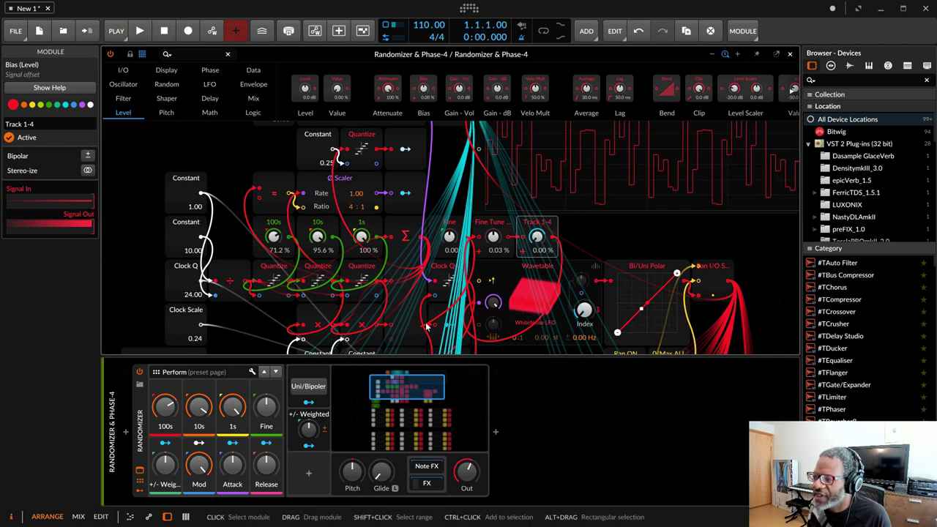
{"action": "scroll", "coordinate": [442, 267], "scroll_direction": "down", "scroll_amount": 2}
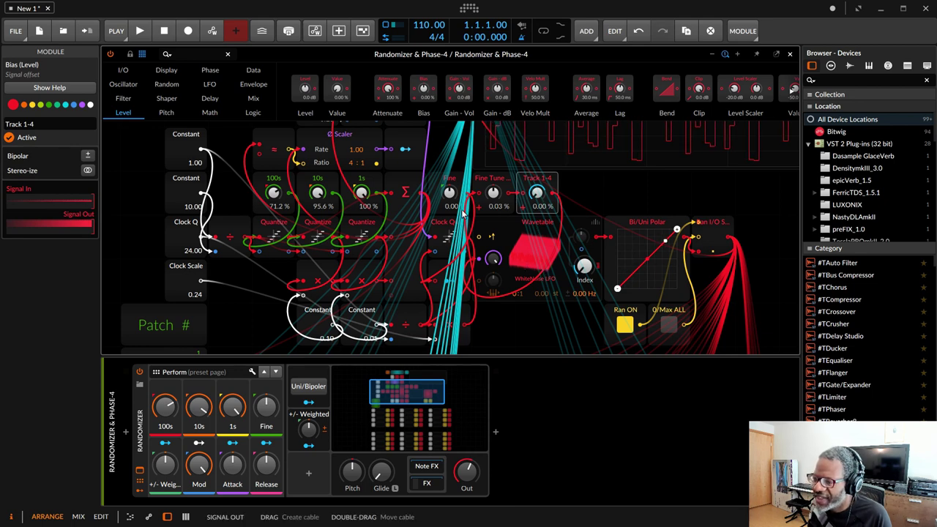
Step: Sweep the 100s dial down to 0%, then up through 28.4% to 100% while watching the scope
{"action": "left_click_drag", "start_coordinate": [165, 407], "coordinate": [165, 388]}
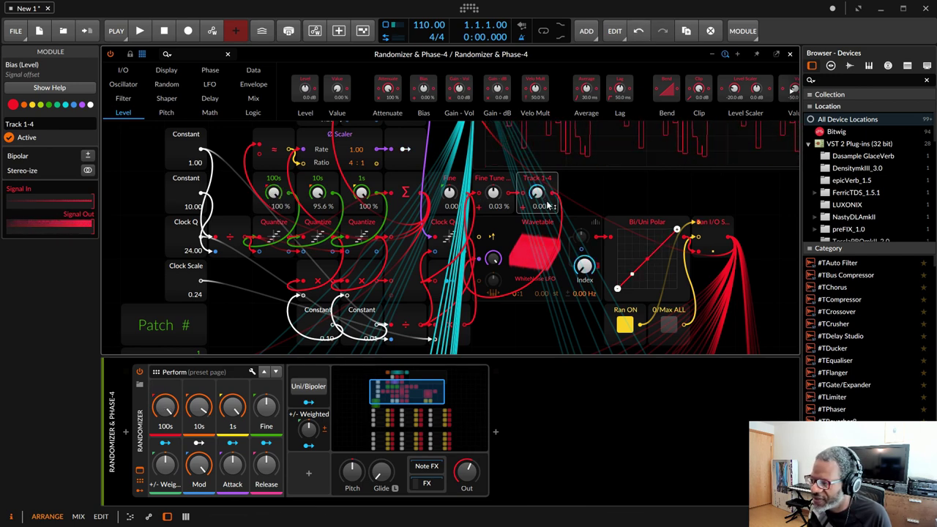
{"action": "scroll", "coordinate": [366, 253], "scroll_direction": "up", "scroll_amount": 3}
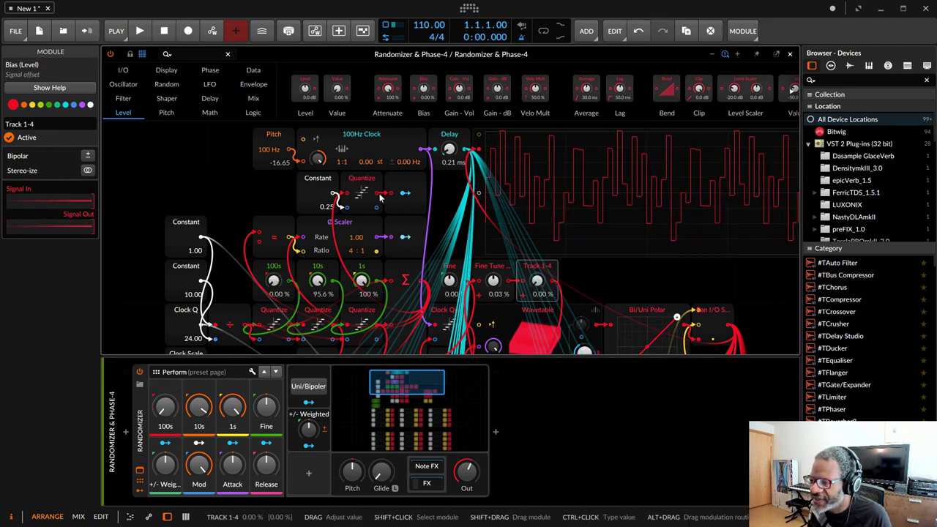
{"action": "left_click_drag", "start_coordinate": [165, 410], "coordinate": [166, 398]}
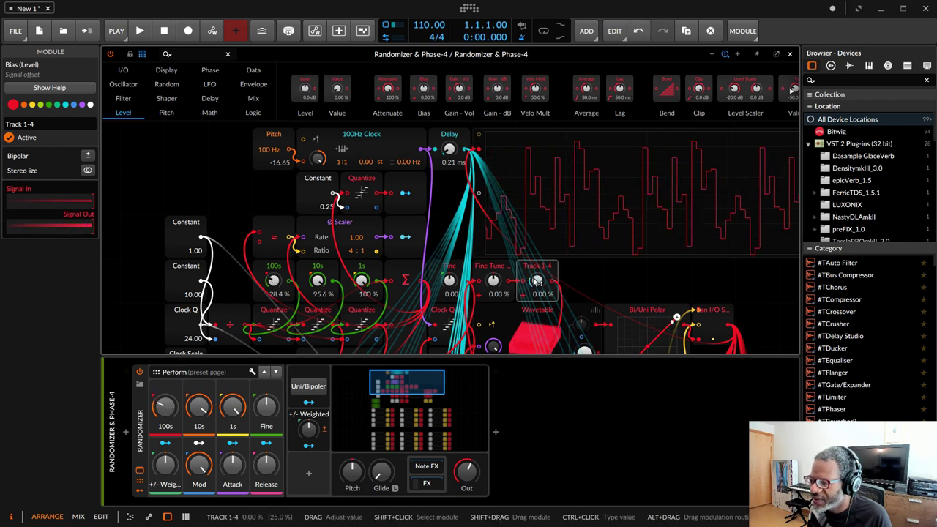
{"action": "left_click_drag", "start_coordinate": [166, 409], "coordinate": [166, 366]}
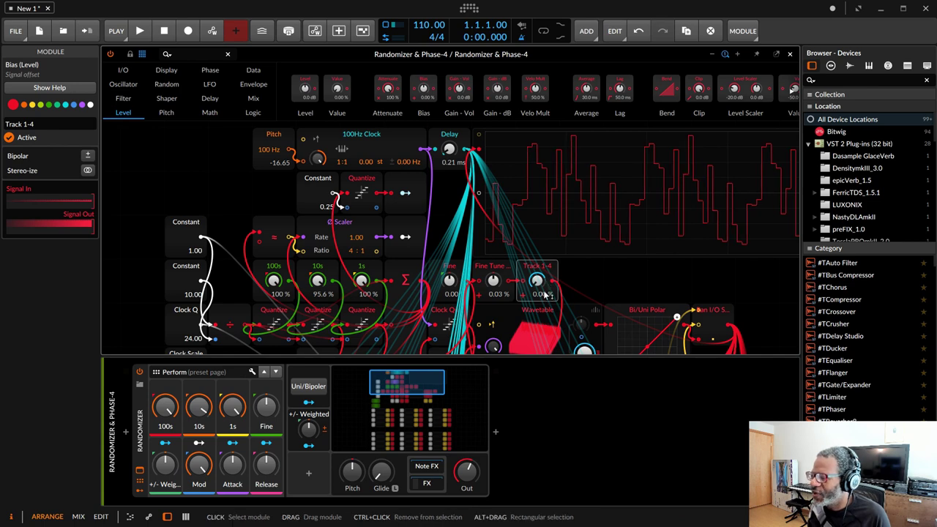
{"action": "scroll", "coordinate": [553, 300], "scroll_direction": "down", "scroll_amount": 2}
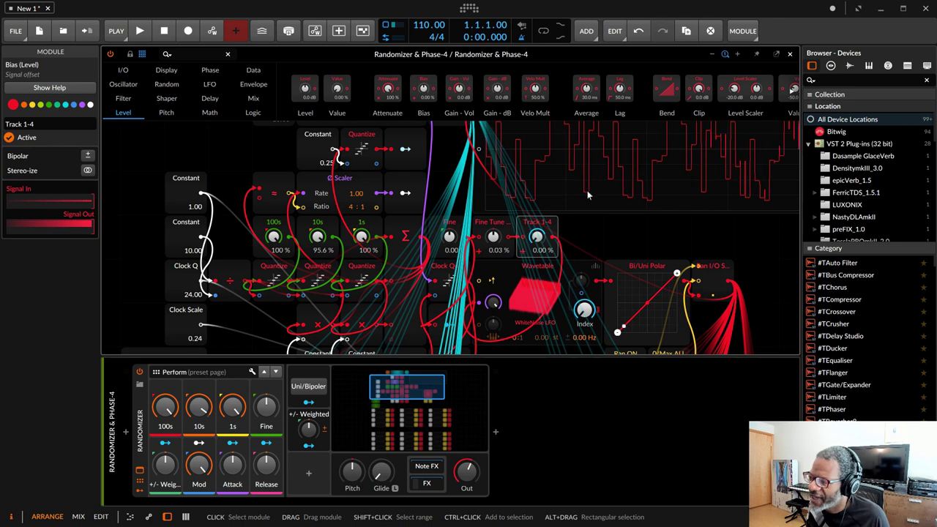
{"action": "mouse_move", "coordinate": [545, 293]}
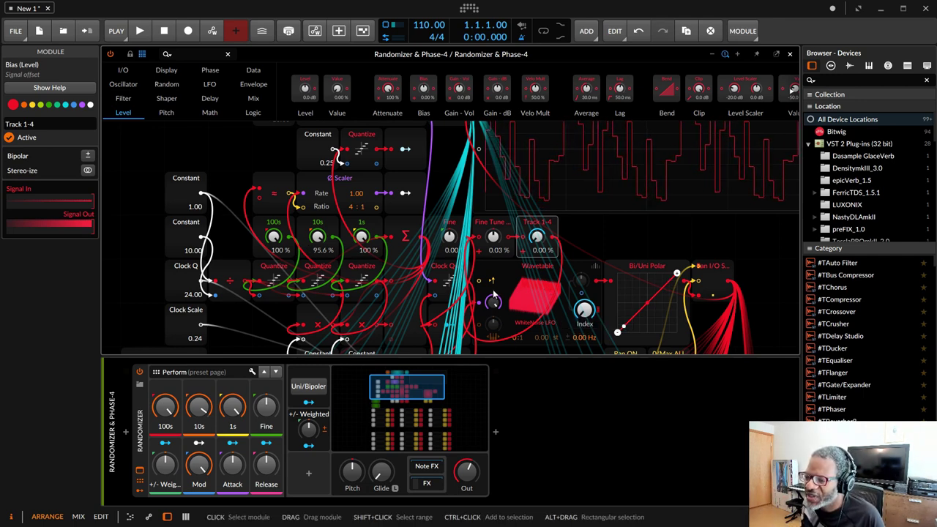
{"action": "scroll", "coordinate": [492, 294], "scroll_direction": "down", "scroll_amount": 4}
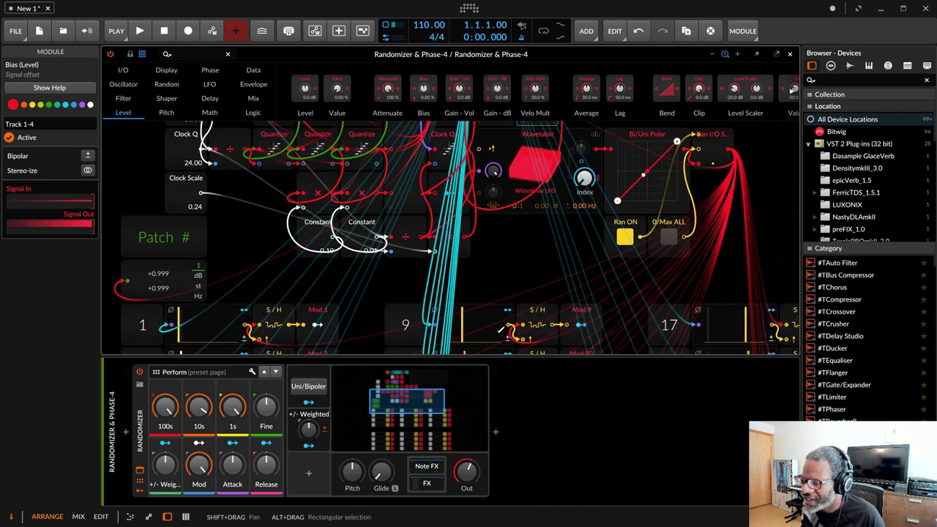
{"action": "scroll", "coordinate": [470, 296], "scroll_direction": "down", "scroll_amount": 3}
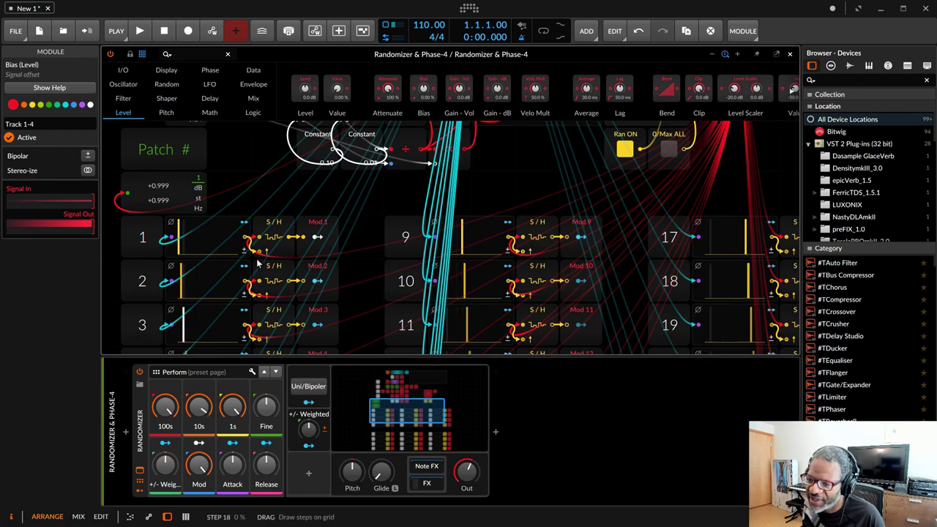
{"action": "scroll", "coordinate": [405, 255], "scroll_direction": "up", "scroll_amount": 6}
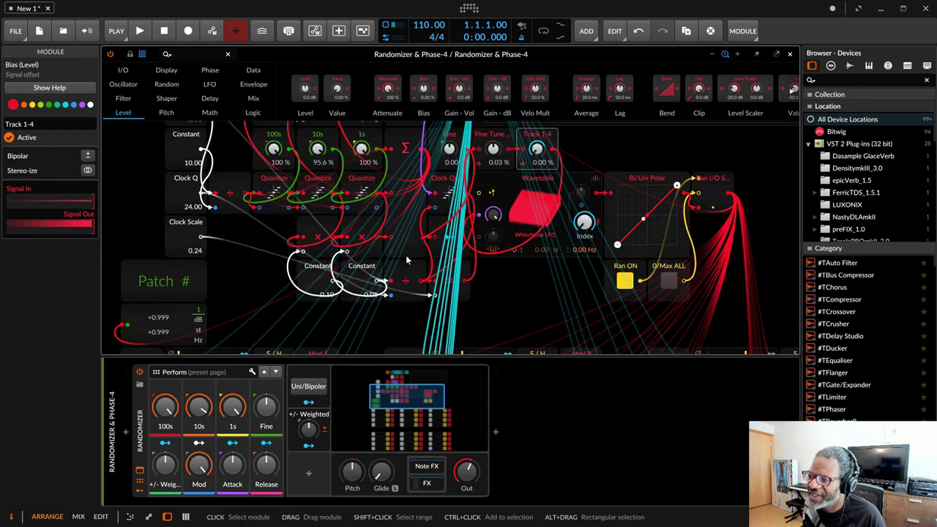
{"action": "scroll", "coordinate": [406, 255], "scroll_direction": "up", "scroll_amount": 2}
{"action": "scroll", "coordinate": [319, 229], "scroll_direction": "down", "scroll_amount": 3}
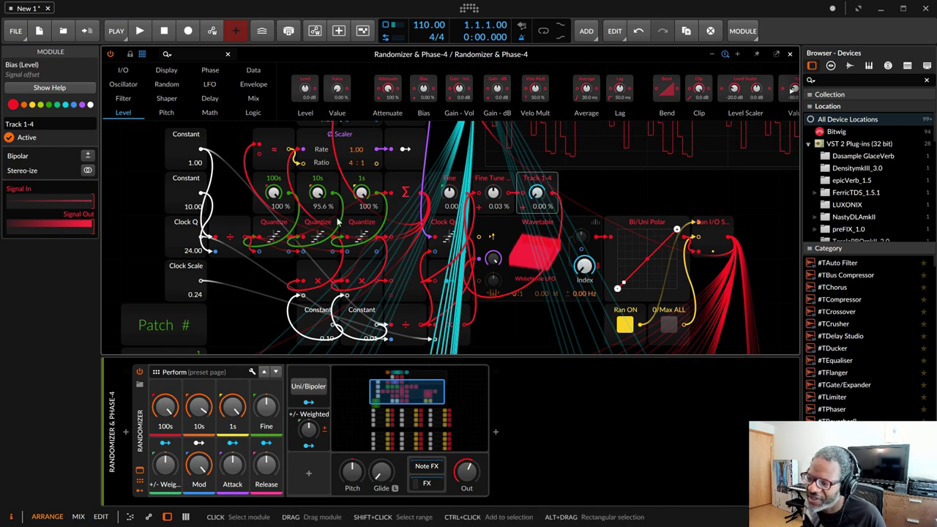
{"action": "scroll", "coordinate": [339, 213], "scroll_direction": "up", "scroll_amount": 2}
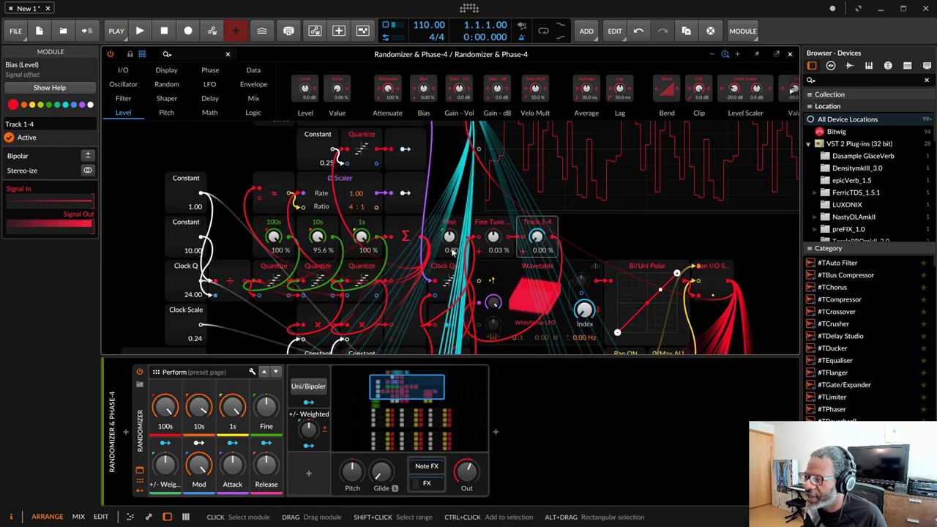
{"action": "scroll", "coordinate": [452, 251], "scroll_direction": "up", "scroll_amount": 3}
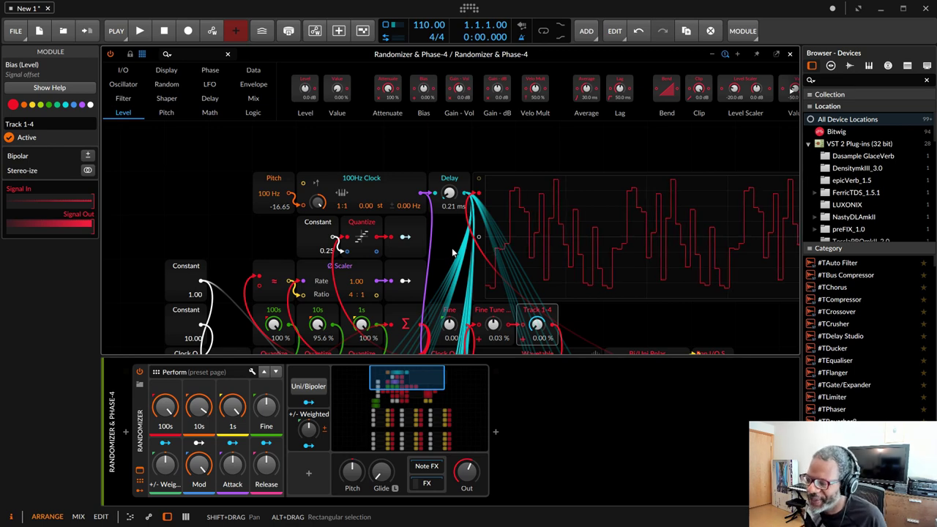
{"action": "scroll", "coordinate": [453, 285], "scroll_direction": "down", "scroll_amount": 2}
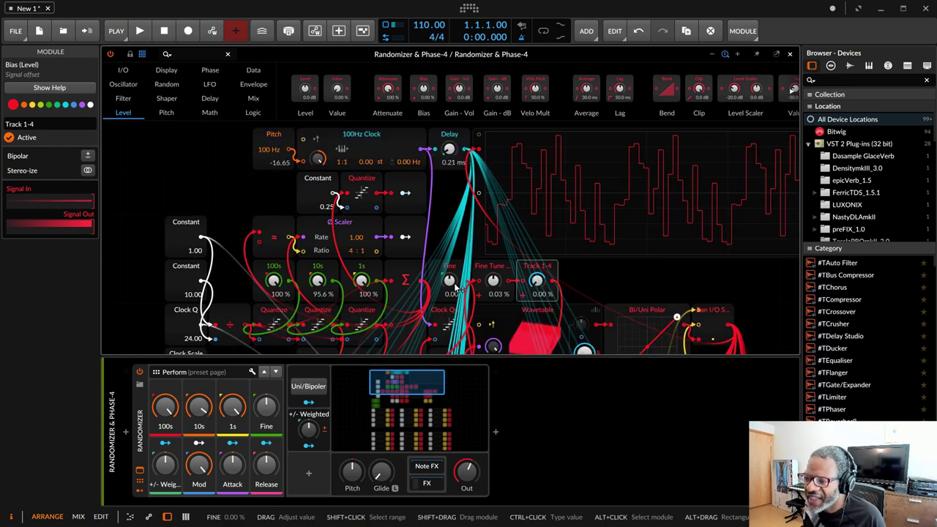
{"action": "scroll", "coordinate": [454, 288], "scroll_direction": "up", "scroll_amount": 2}
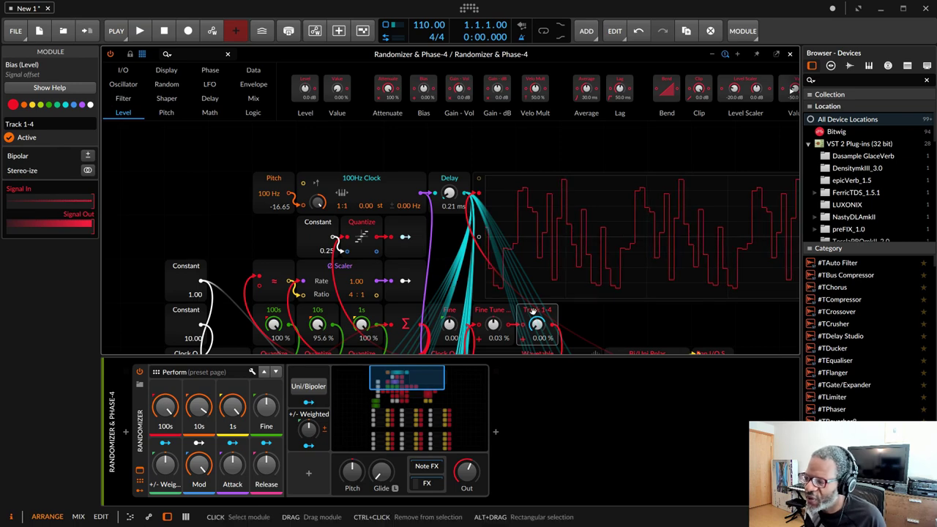
{"action": "scroll", "coordinate": [531, 308], "scroll_direction": "down", "scroll_amount": 10}
{"action": "scroll", "coordinate": [531, 308], "scroll_direction": "down", "scroll_amount": 6}
{"action": "scroll", "coordinate": [532, 311], "scroll_direction": "down", "scroll_amount": 8}
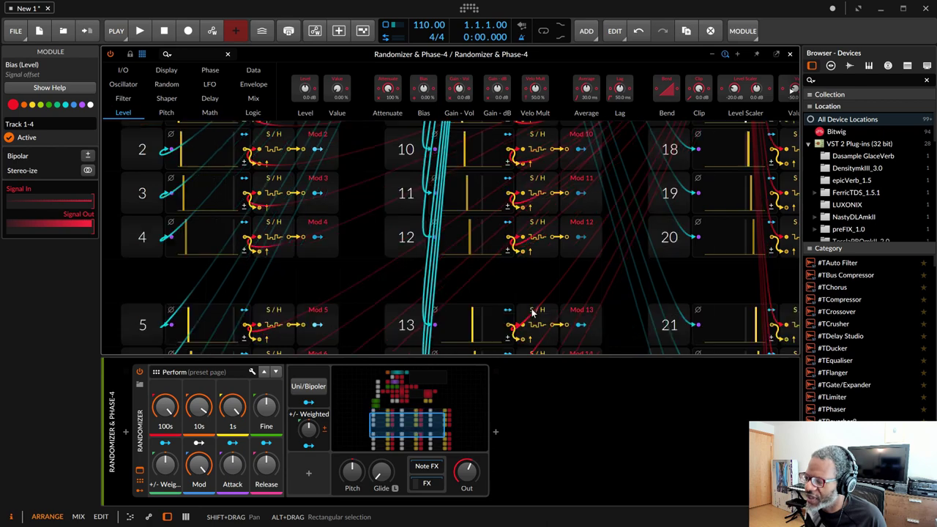
{"action": "scroll", "coordinate": [533, 311], "scroll_direction": "down", "scroll_amount": 4}
{"action": "scroll", "coordinate": [532, 311], "scroll_direction": "up", "scroll_amount": 10}
{"action": "scroll", "coordinate": [532, 311], "scroll_direction": "up", "scroll_amount": 10}
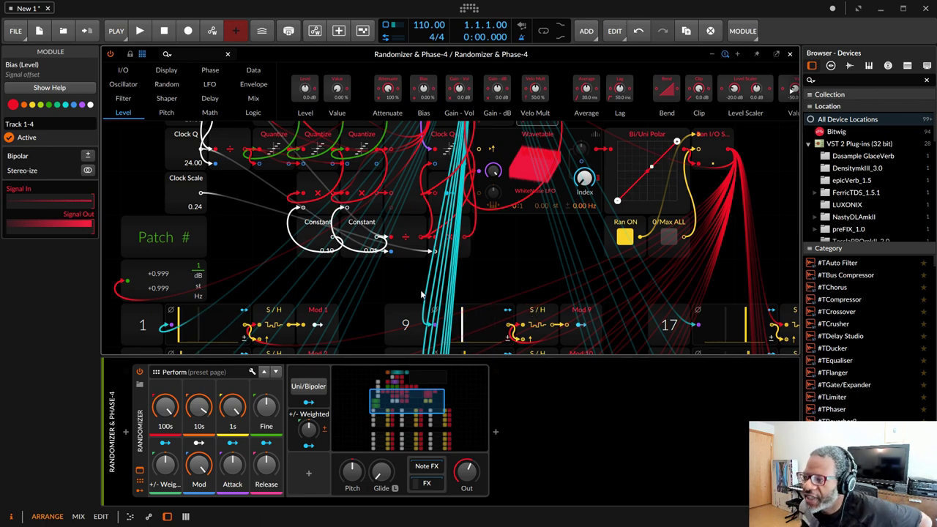
{"action": "scroll", "coordinate": [475, 282], "scroll_direction": "up", "scroll_amount": 4}
{"action": "scroll", "coordinate": [472, 280], "scroll_direction": "up", "scroll_amount": 3}
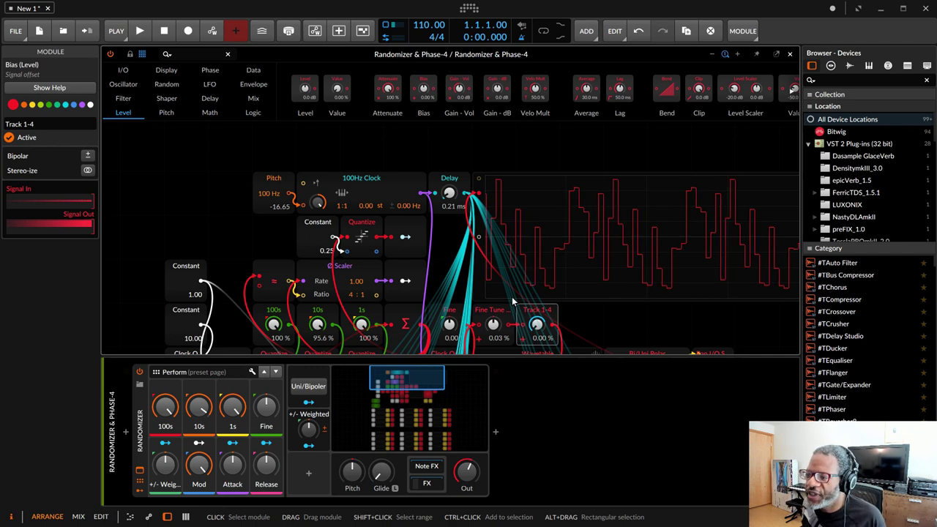
{"action": "scroll", "coordinate": [529, 281], "scroll_direction": "down", "scroll_amount": 3}
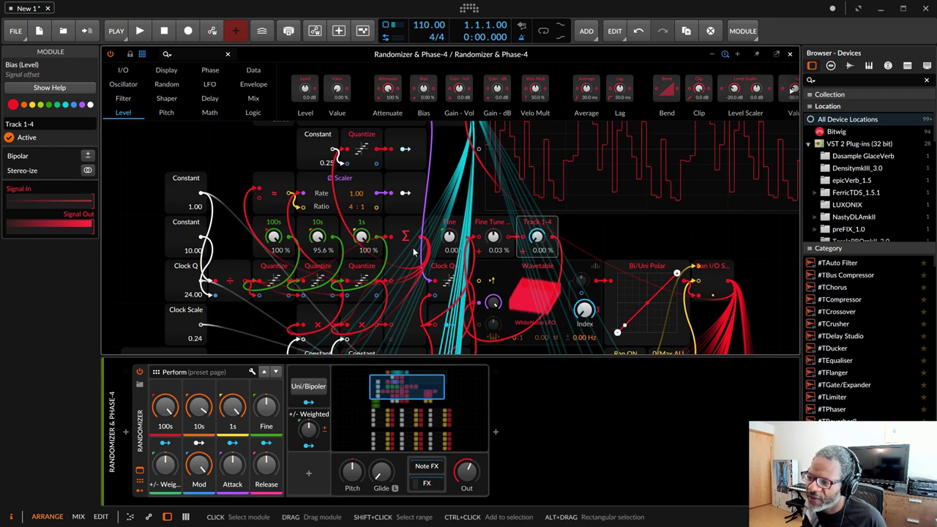
{"action": "scroll", "coordinate": [413, 252], "scroll_direction": "down", "scroll_amount": 3}
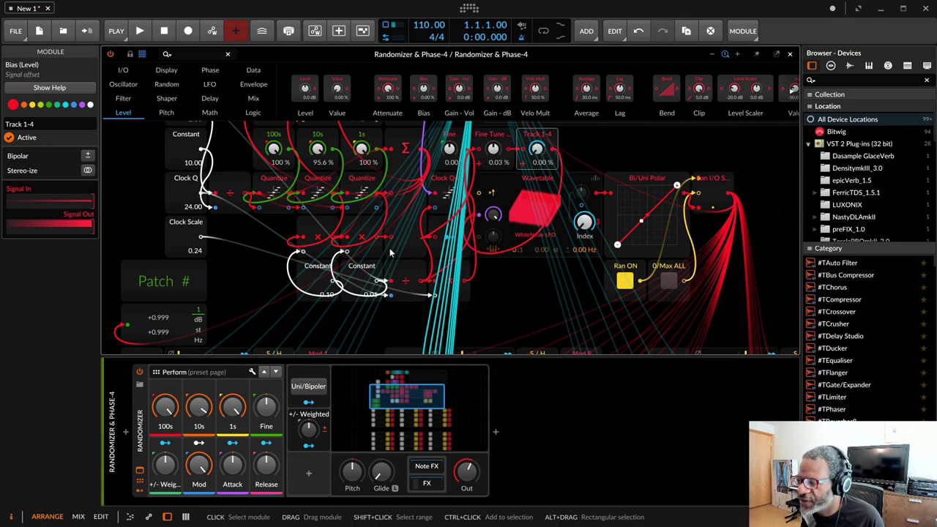
{"action": "scroll", "coordinate": [474, 311], "scroll_direction": "down", "scroll_amount": 5}
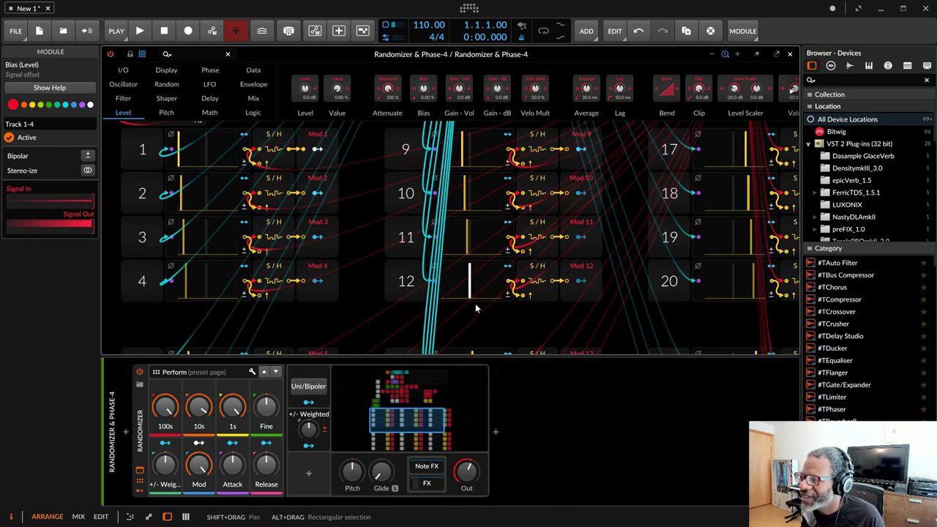
{"action": "scroll", "coordinate": [476, 308], "scroll_direction": "up", "scroll_amount": 5}
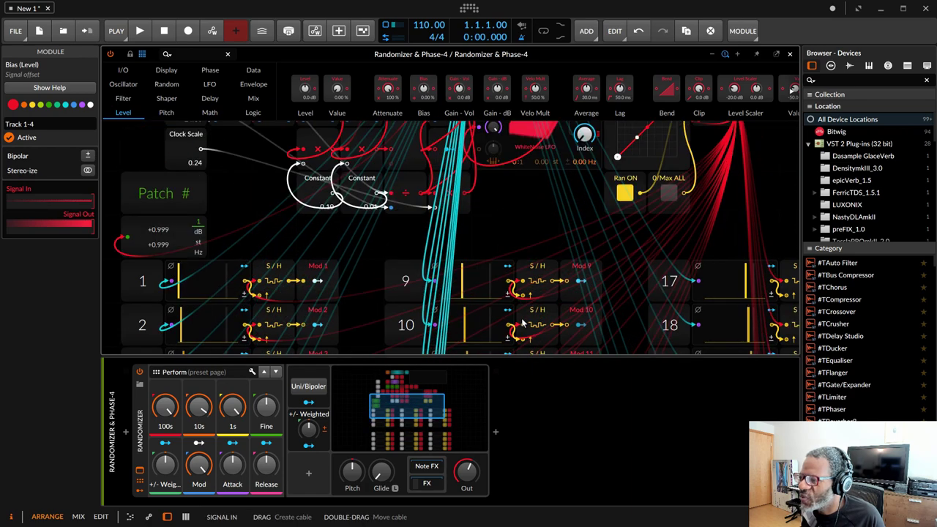
{"action": "scroll", "coordinate": [522, 322], "scroll_direction": "up", "scroll_amount": 3}
{"action": "scroll", "coordinate": [523, 322], "scroll_direction": "up", "scroll_amount": 3}
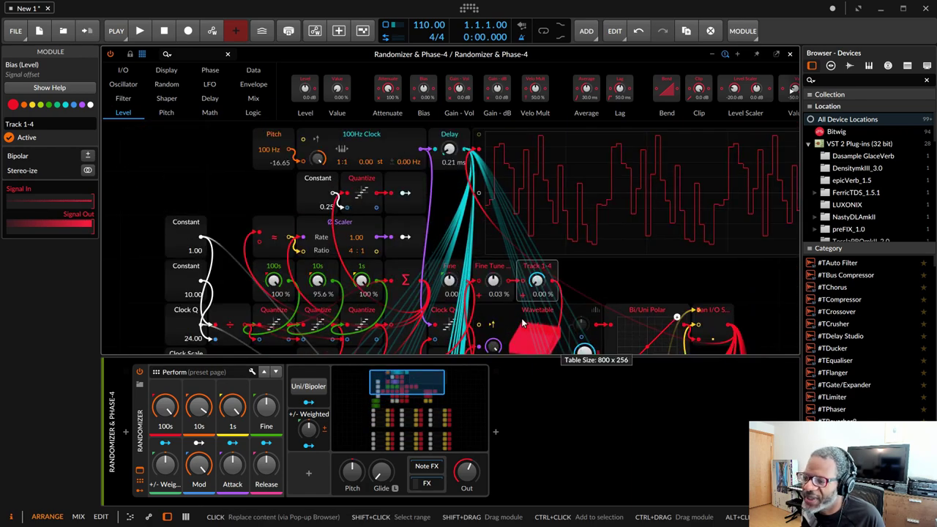
{"action": "scroll", "coordinate": [522, 322], "scroll_direction": "down", "scroll_amount": 3}
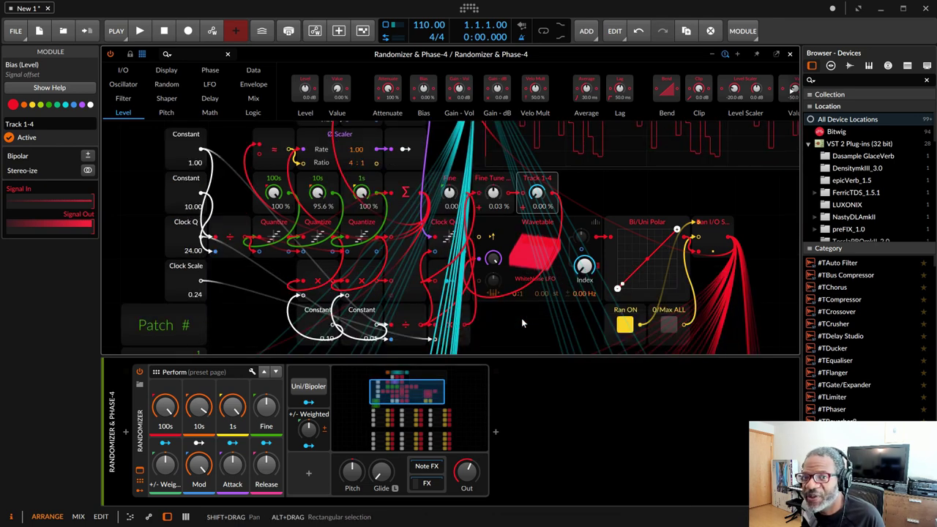